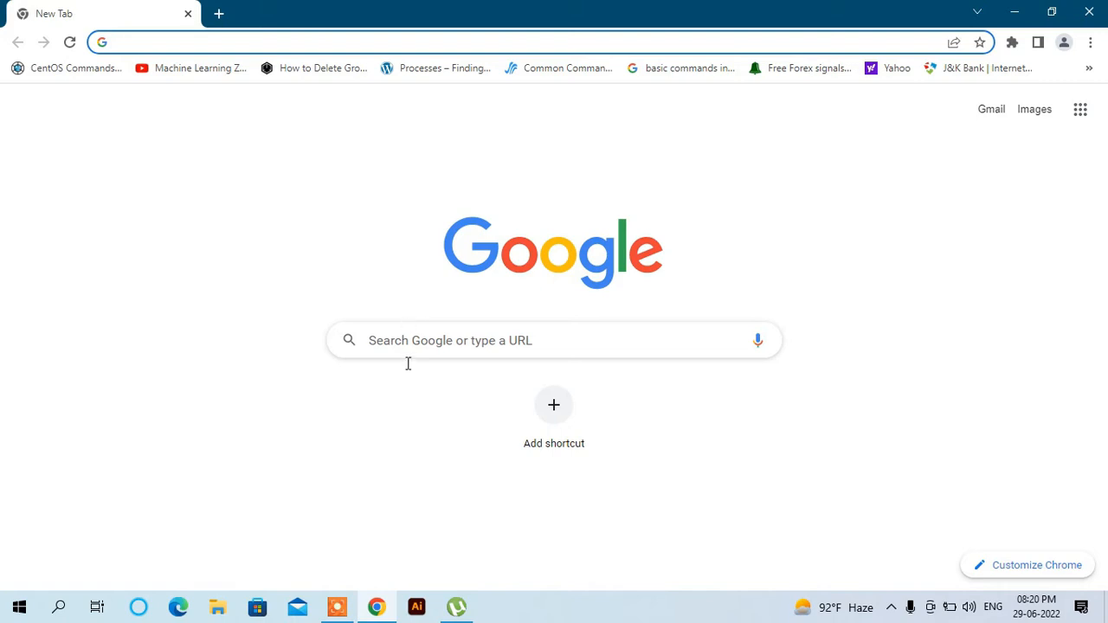
- Search Google for 'download mysql'
click(408, 338)
click(408, 337)
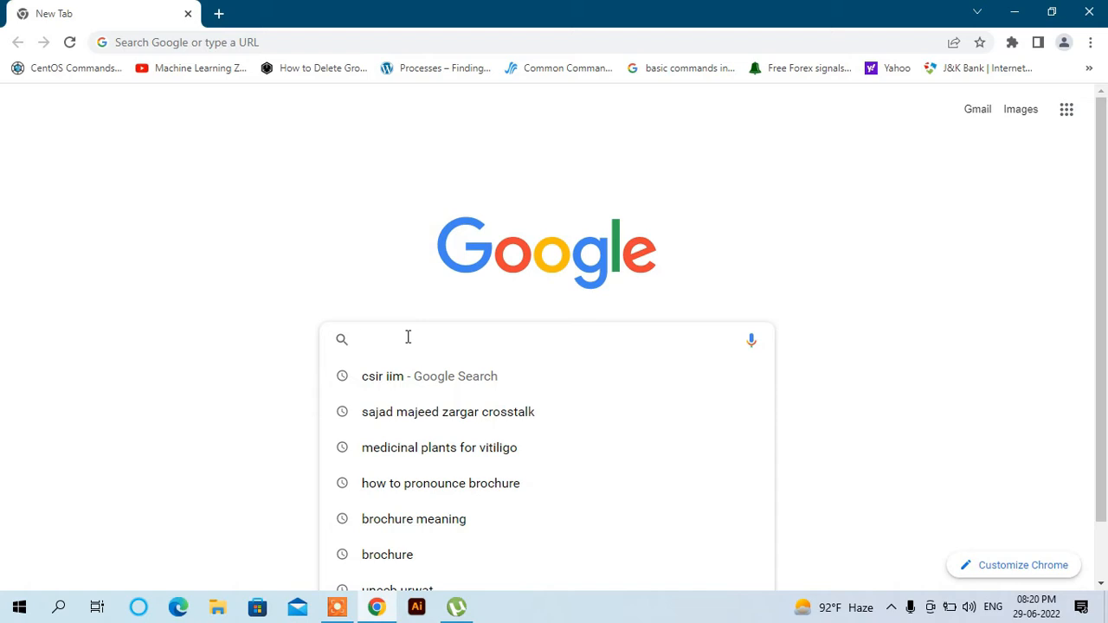
text(down)
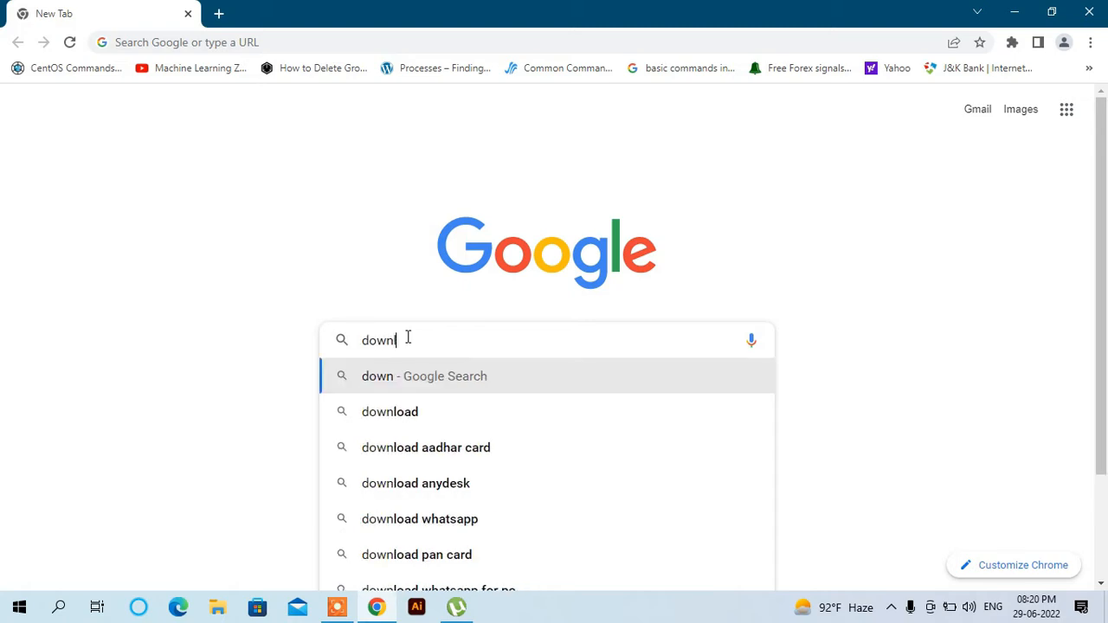
text(load)
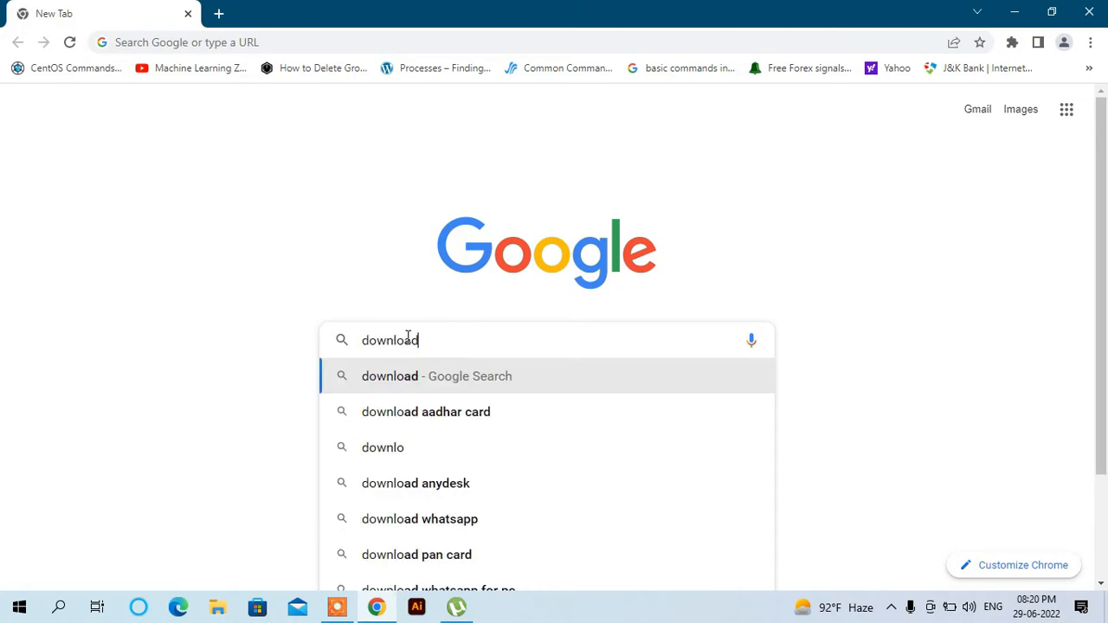
text( mys)
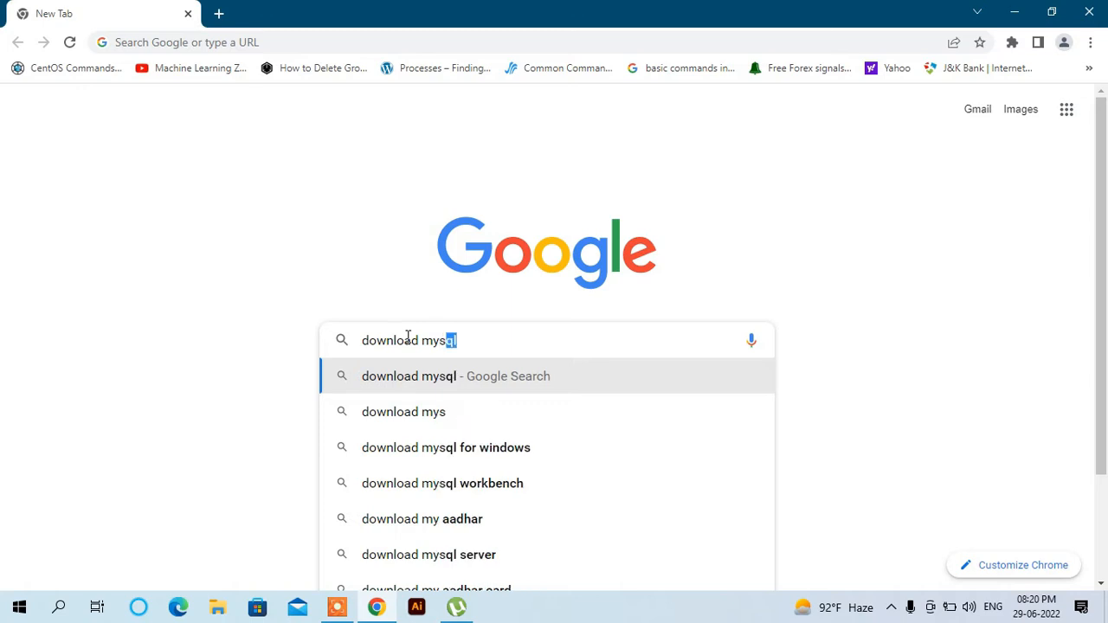
key(Return)
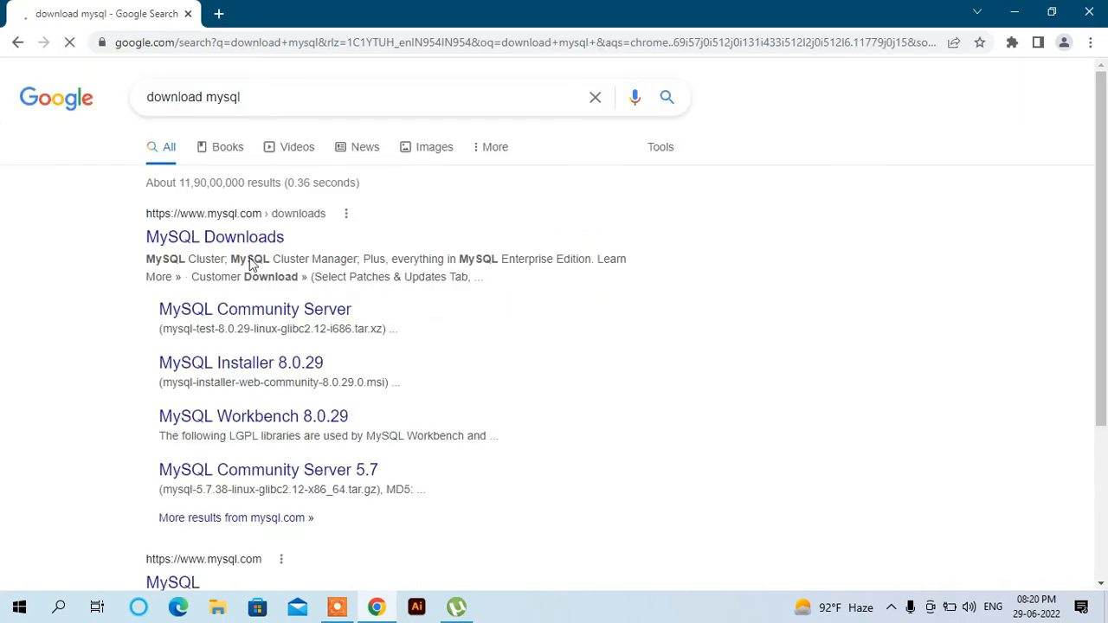
- From MySQL Community Server, reach the Installer page and download the 439.6M full MSI package
click(282, 315)
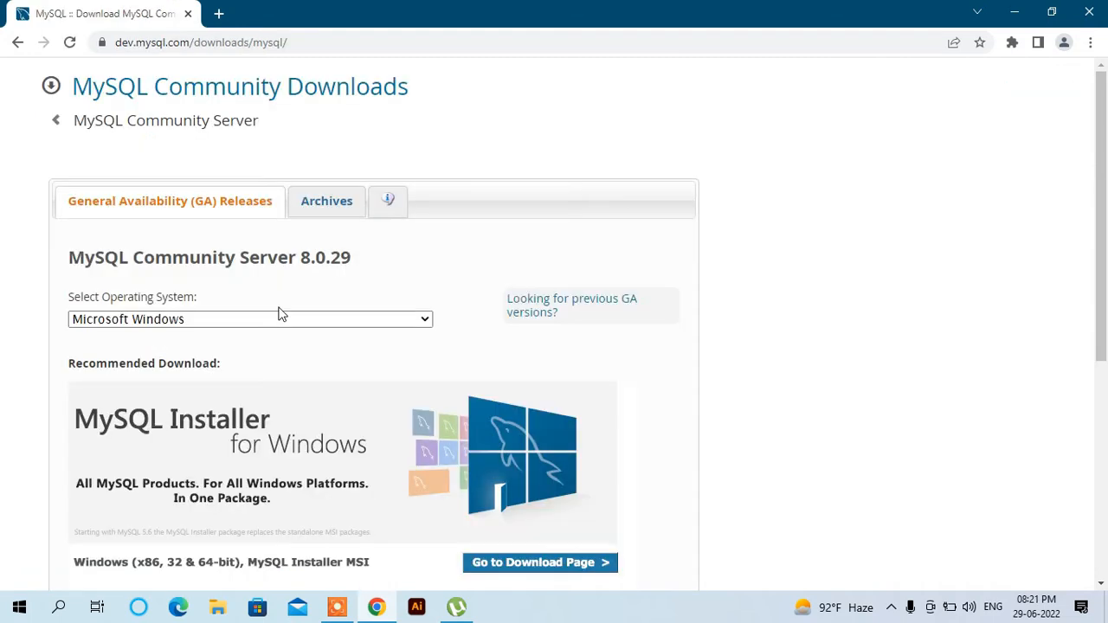
click(554, 564)
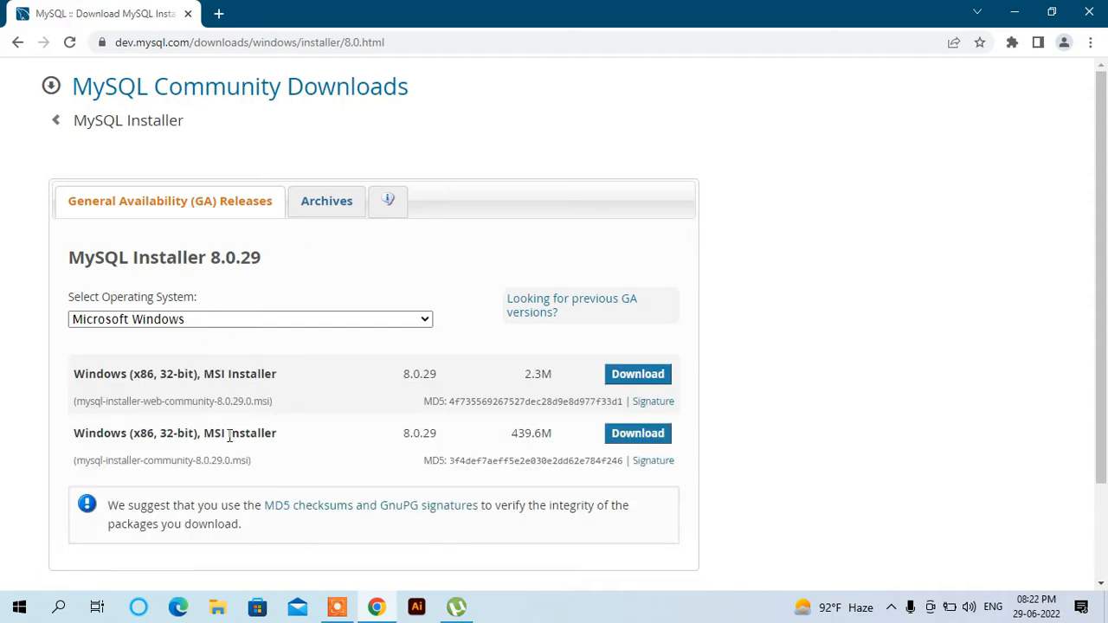
double_click(121, 401)
triple_click(154, 401)
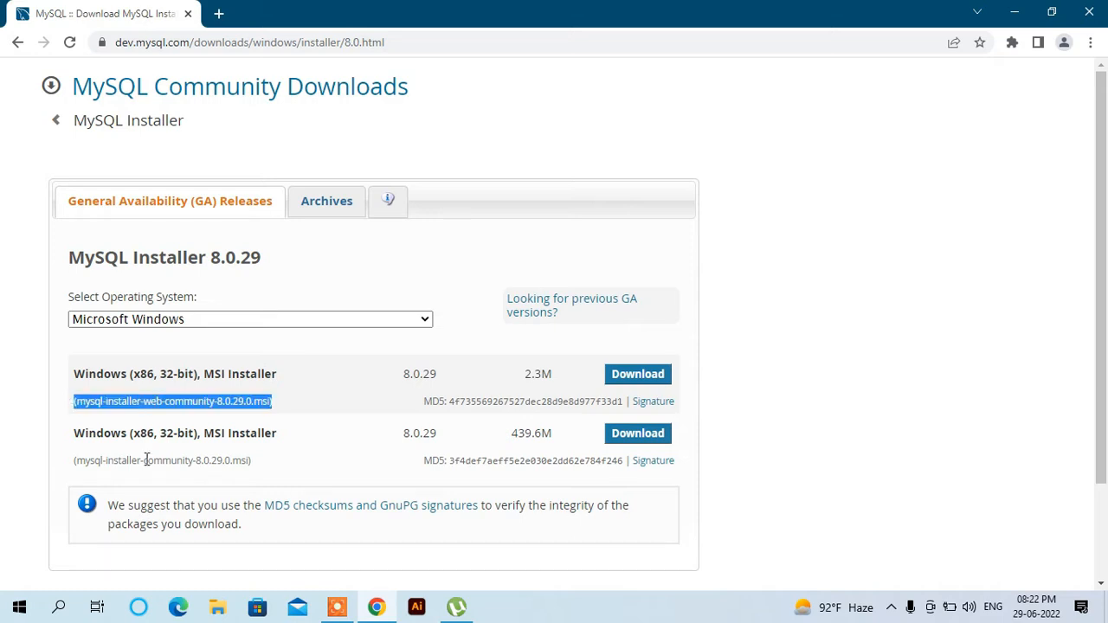
double_click(105, 462)
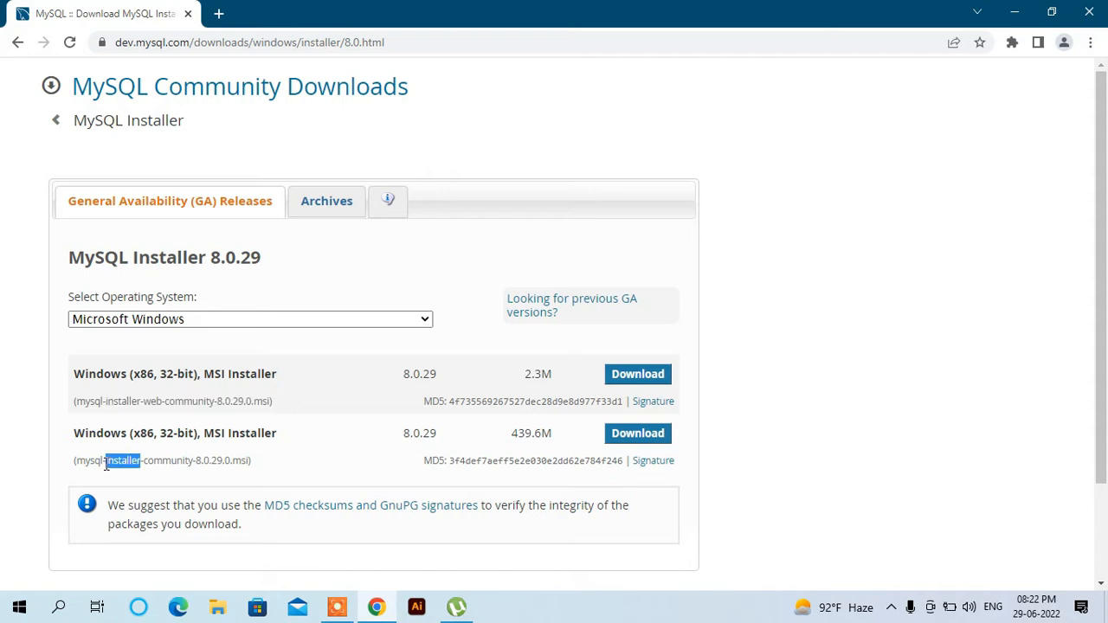
double_click(166, 461)
click(279, 466)
click(643, 440)
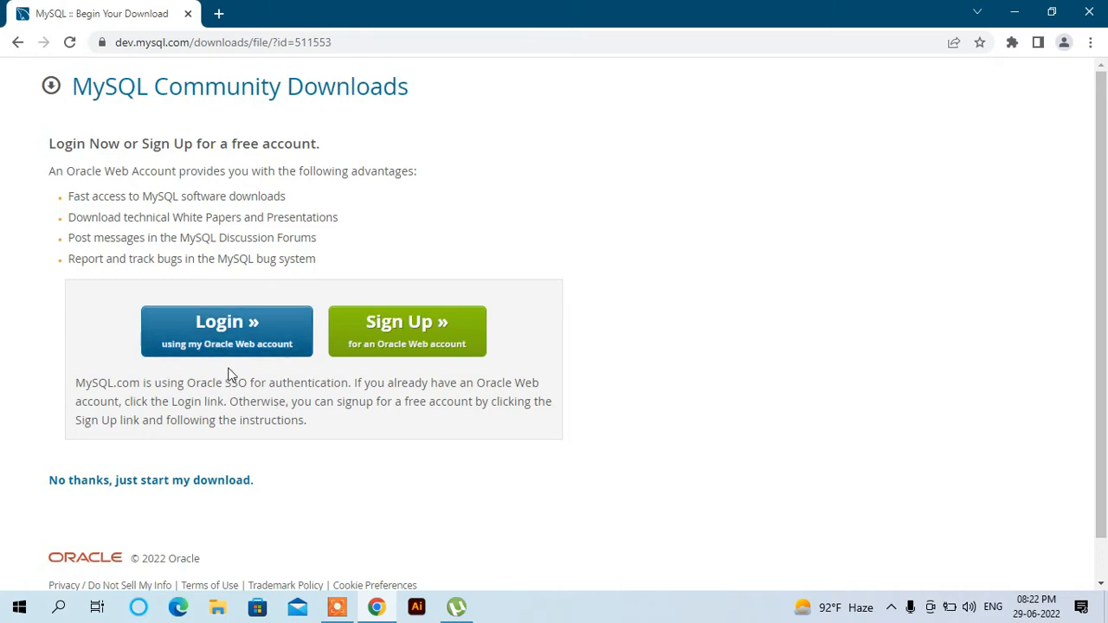
- Skip the login to start the download, then launch the downloaded .msi installer
click(177, 489)
mouse_move(597, 583)
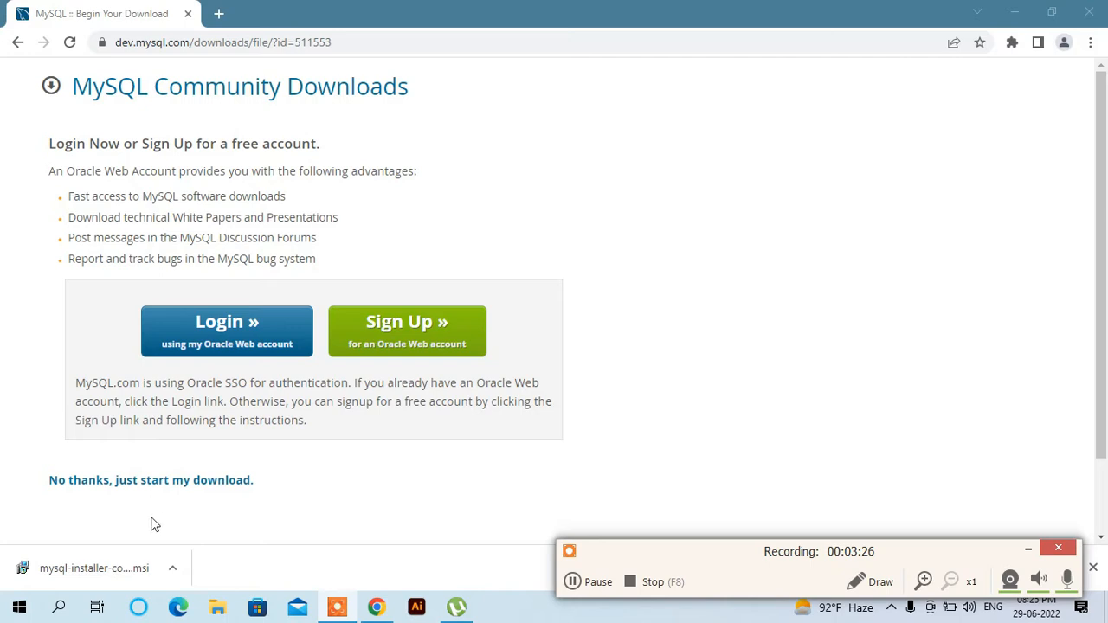
click(116, 572)
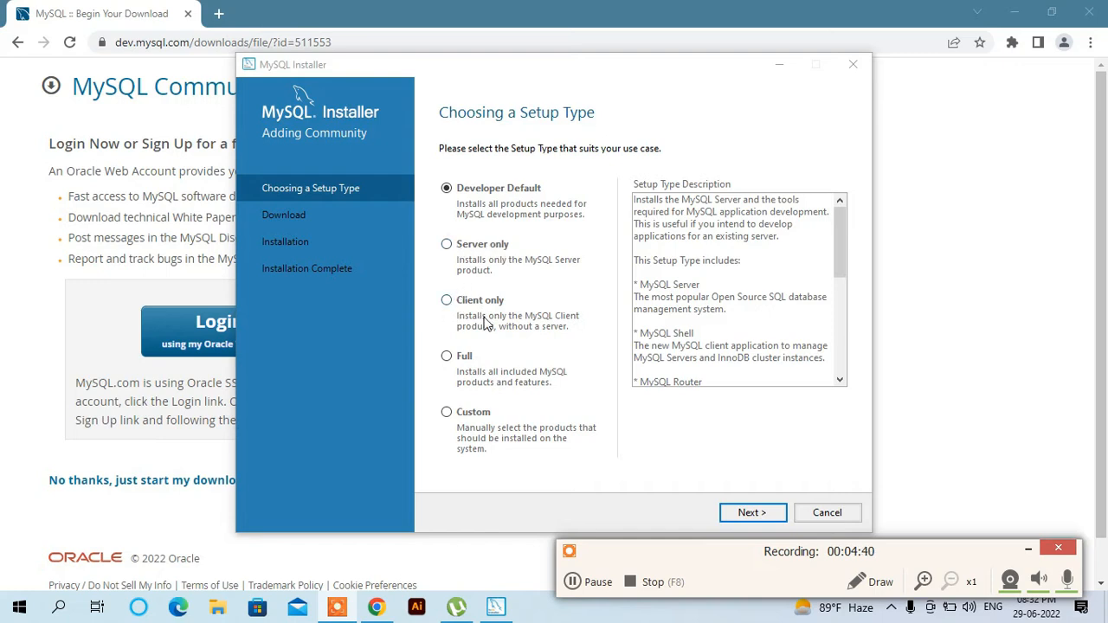
- Compare the Full and Custom setup types, then choose Developer Default and continue to requirements
click(448, 358)
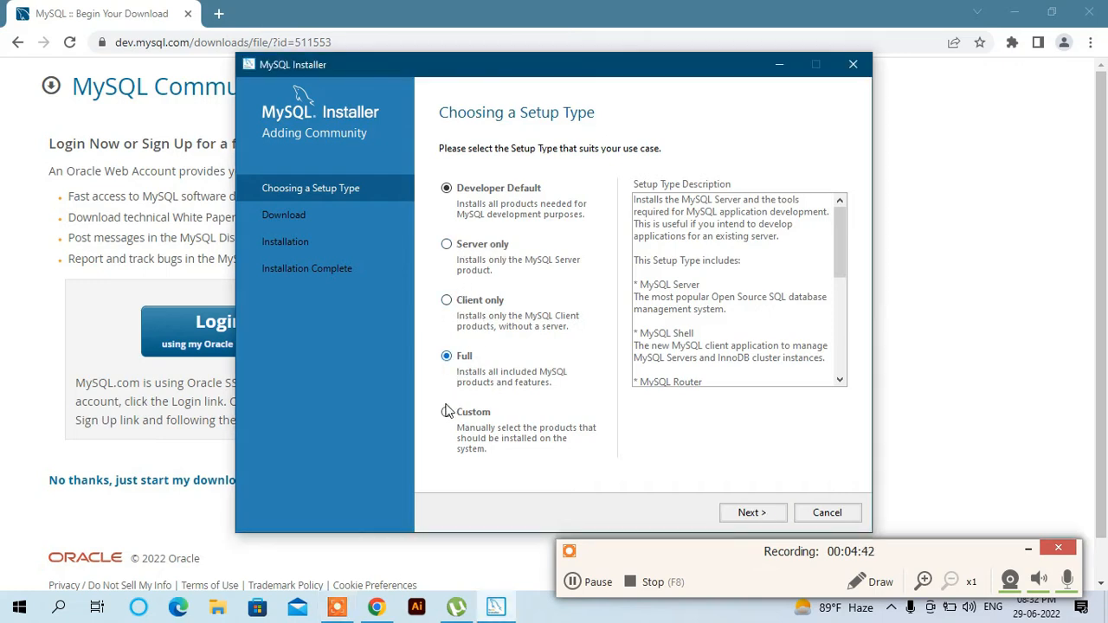
click(447, 415)
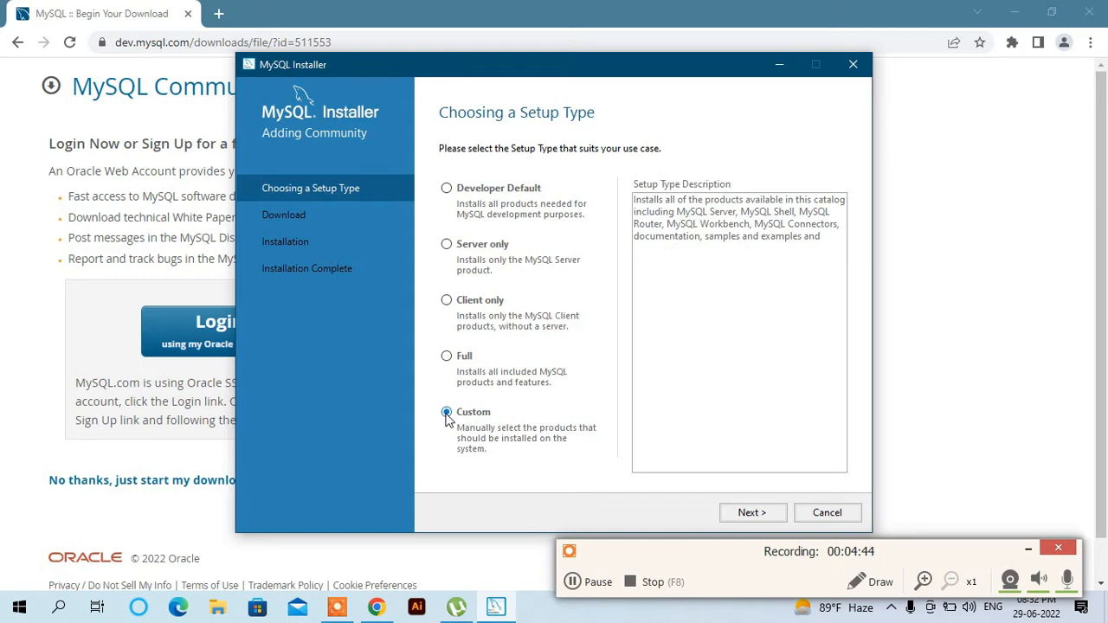
click(447, 360)
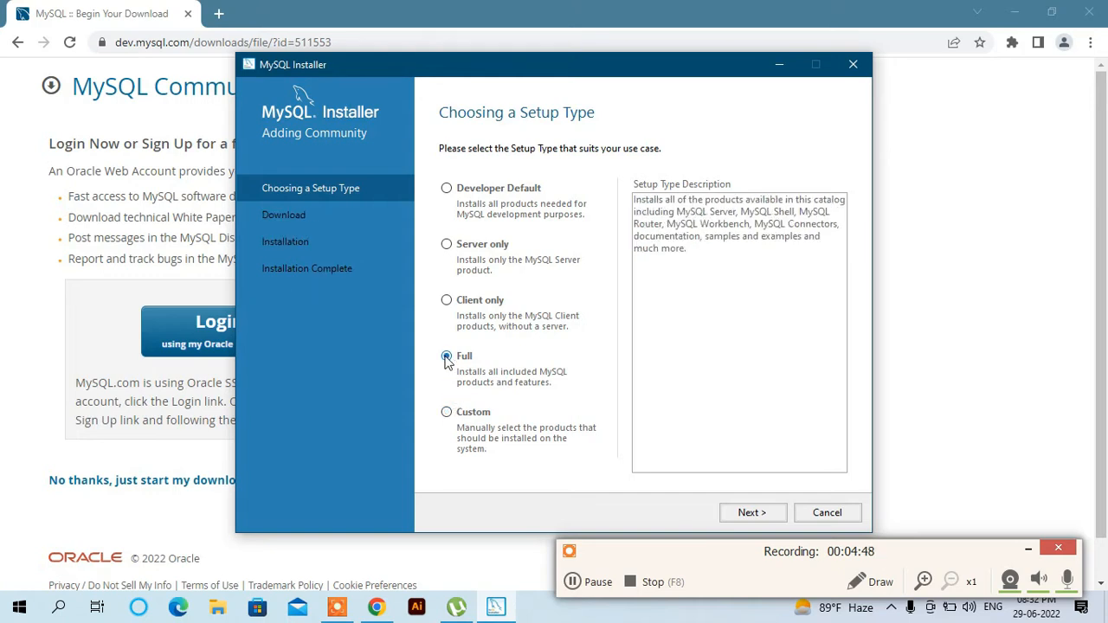
click(446, 189)
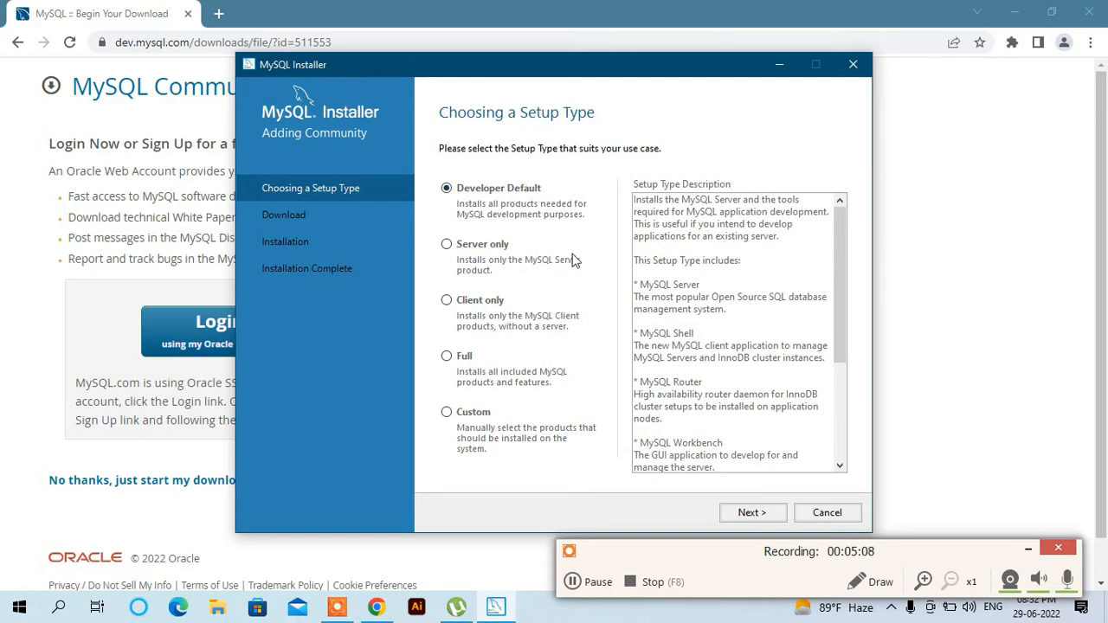
click(767, 513)
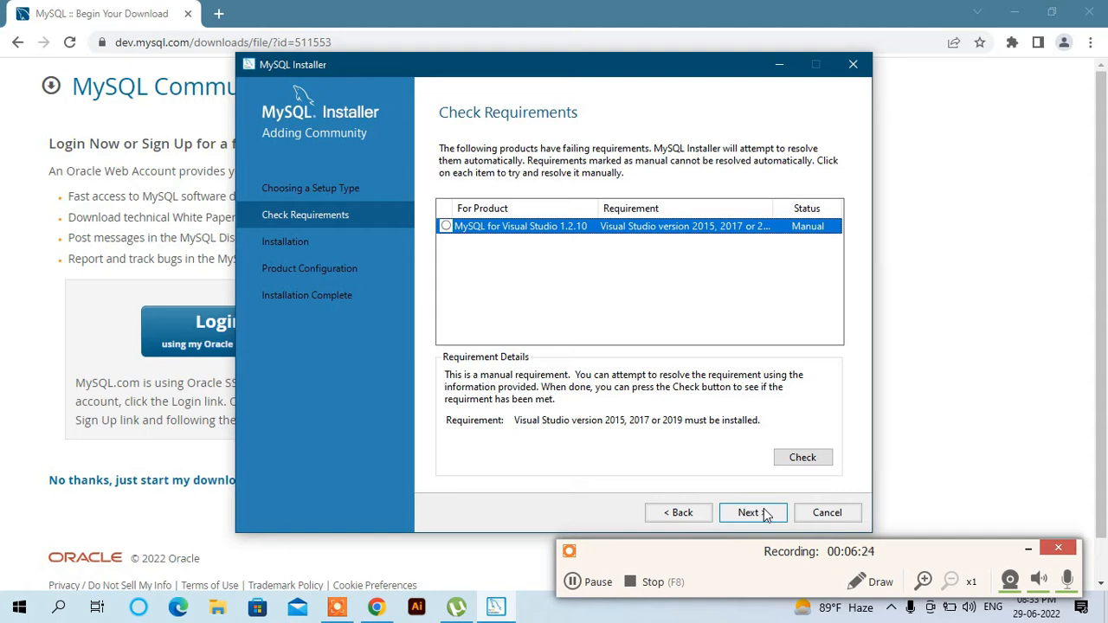
- Accept the unmet Visual Studio requirement and install all eleven 8.0.29 products
click(766, 515)
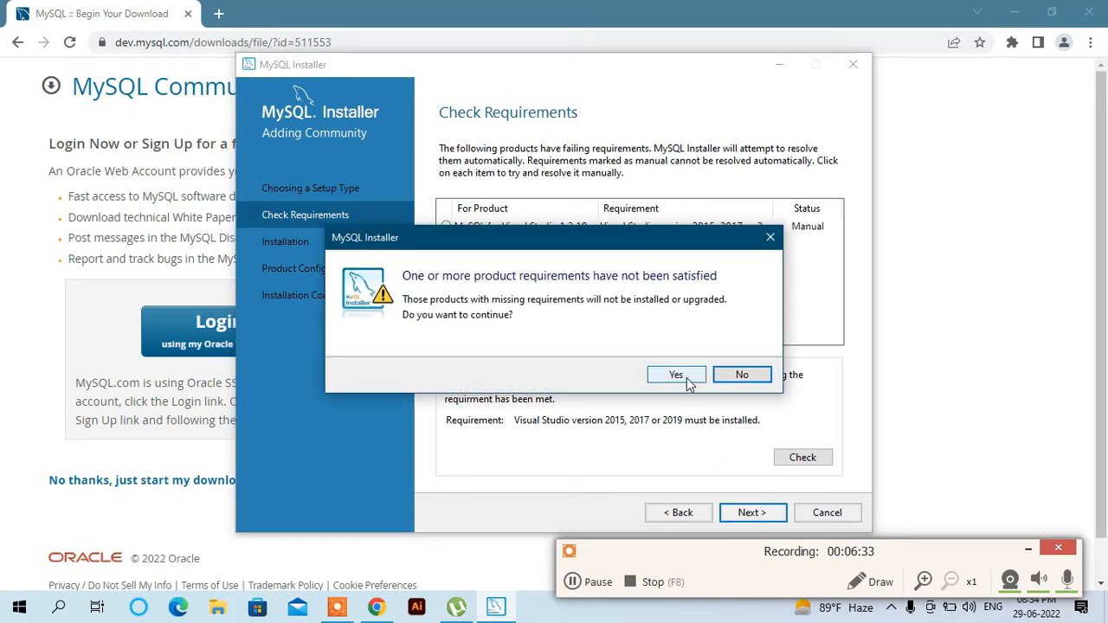
click(676, 375)
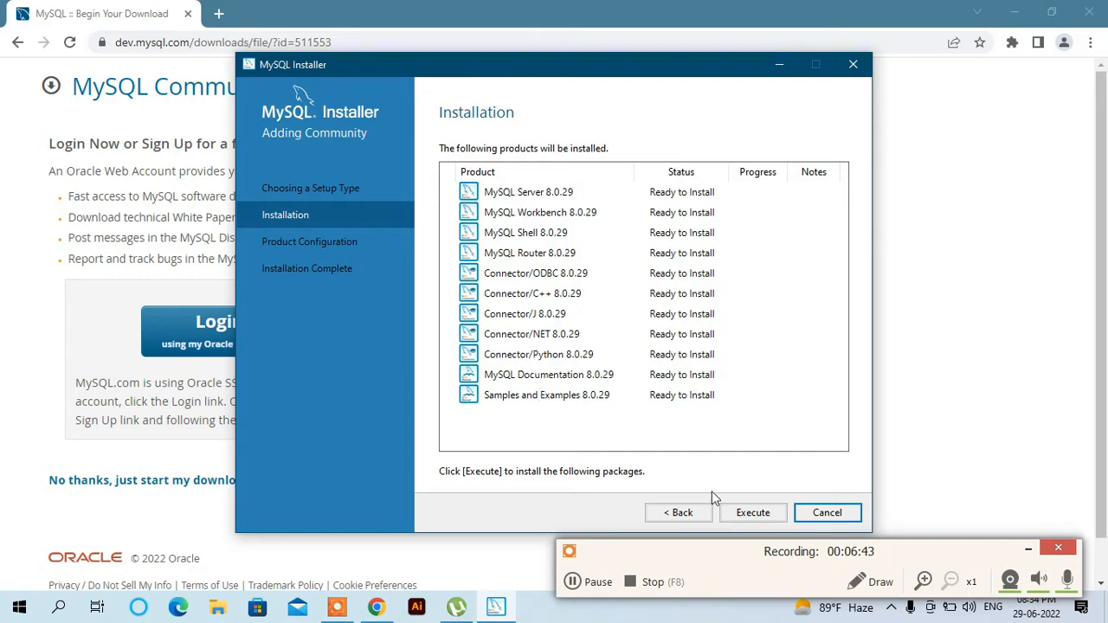
click(753, 514)
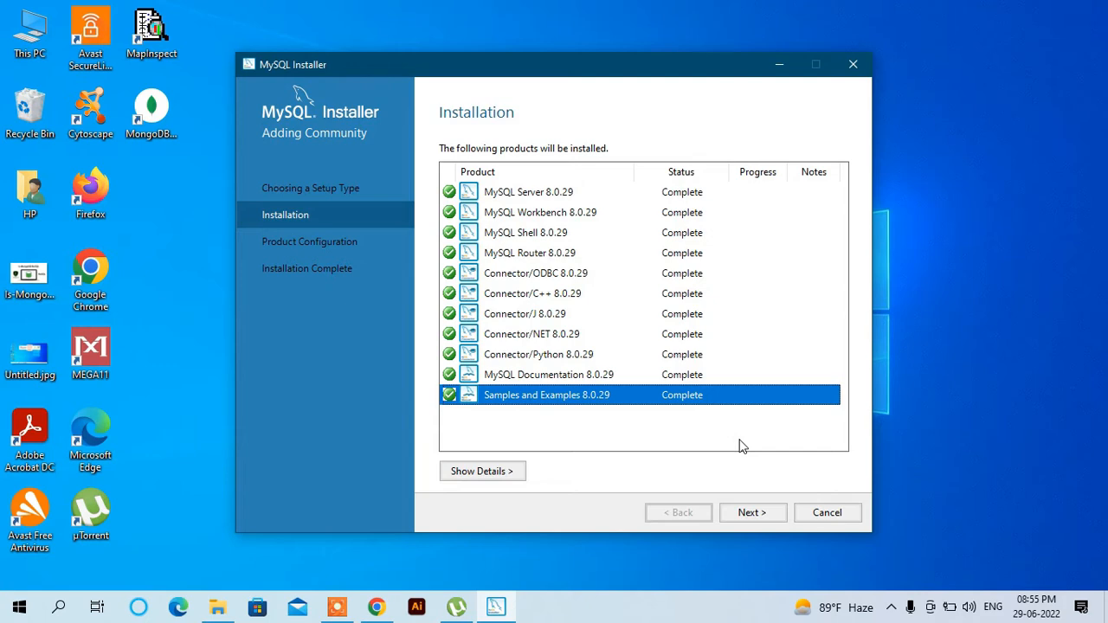
click(752, 512)
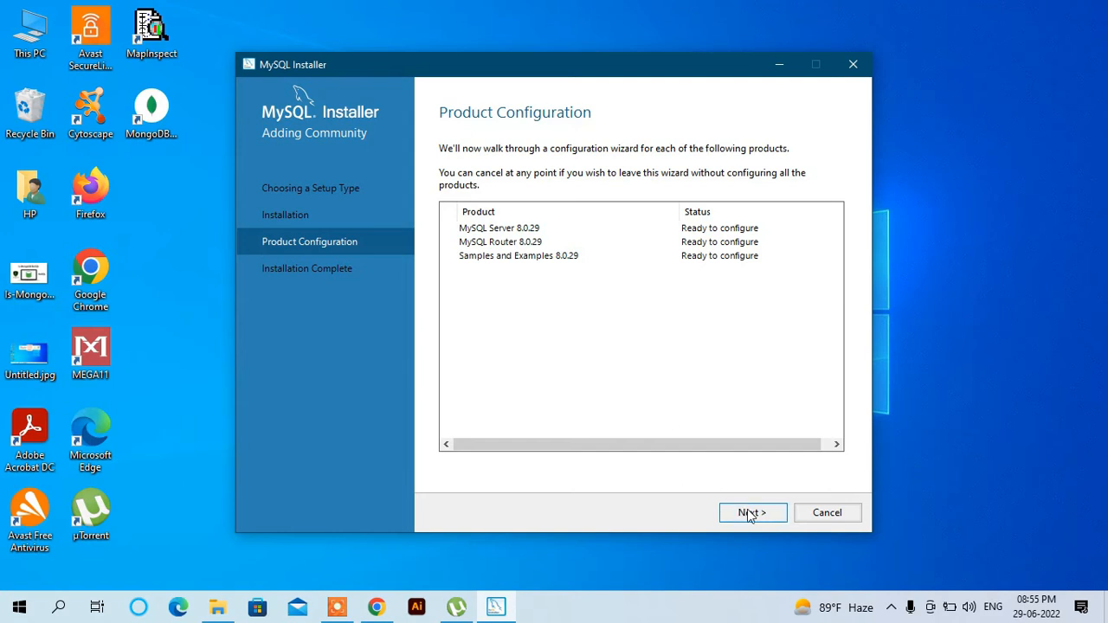
- Keep the Development Computer type, port 3306 and strong password encryption for MySQL Server
click(750, 515)
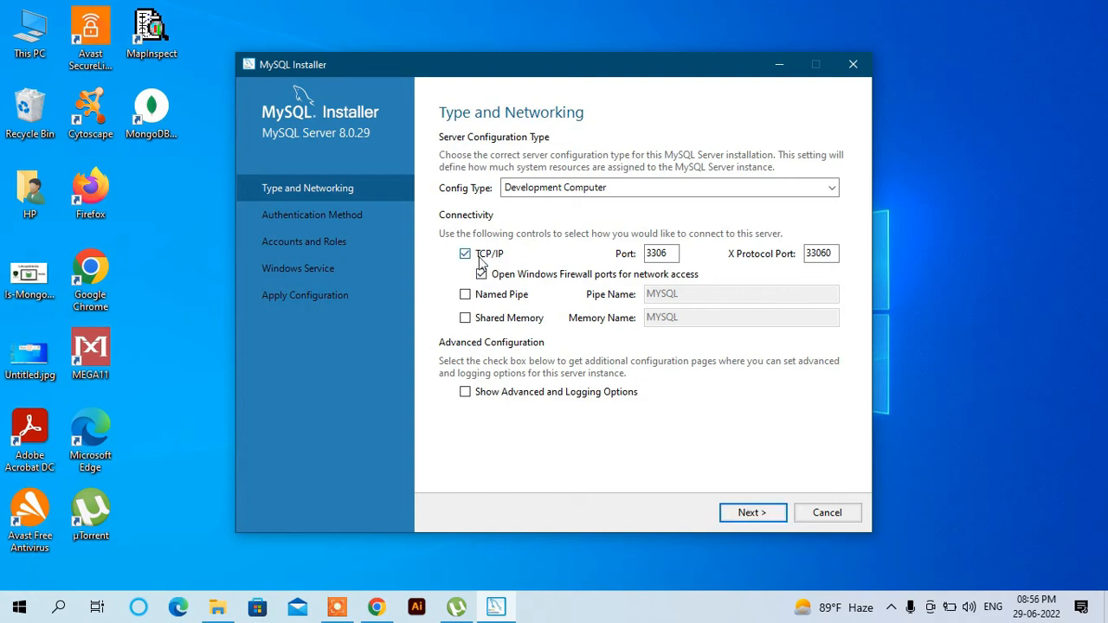
double_click(661, 254)
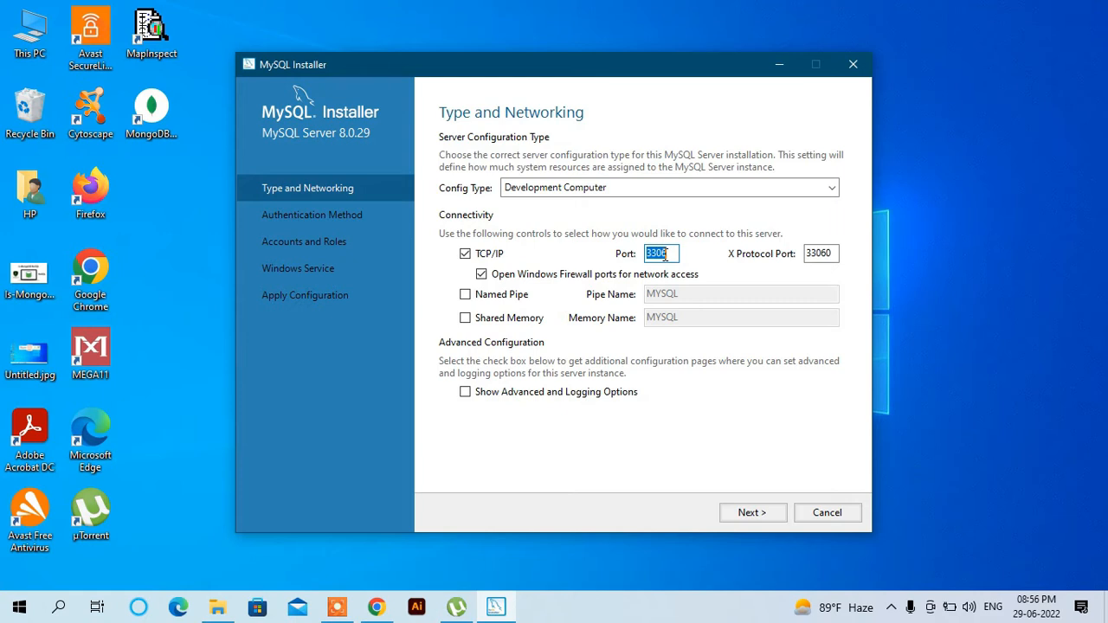
click(753, 514)
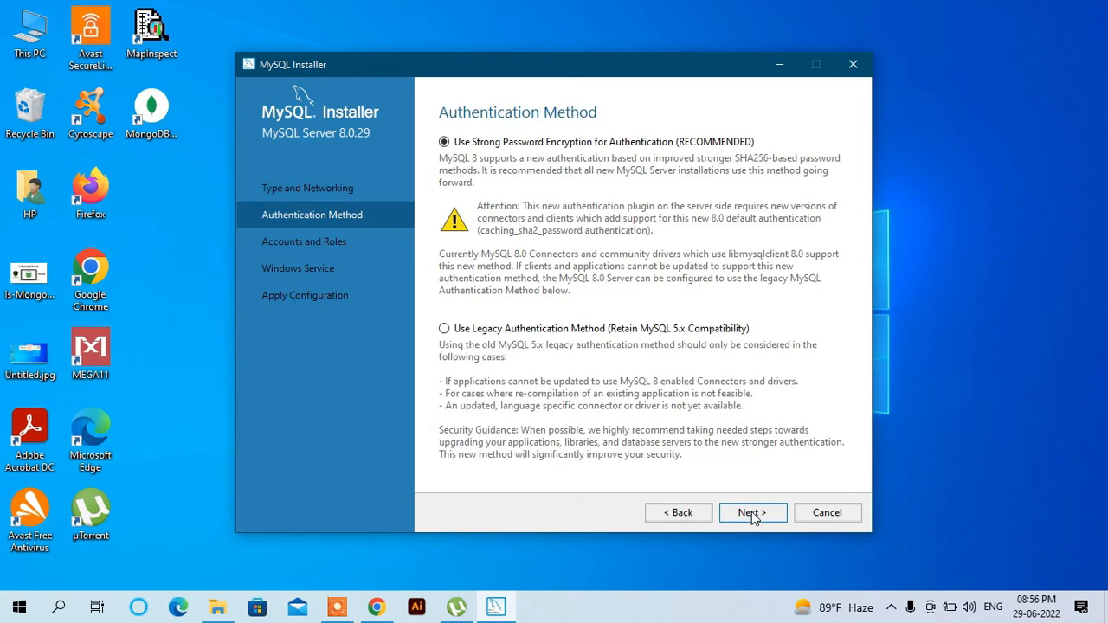
click(752, 512)
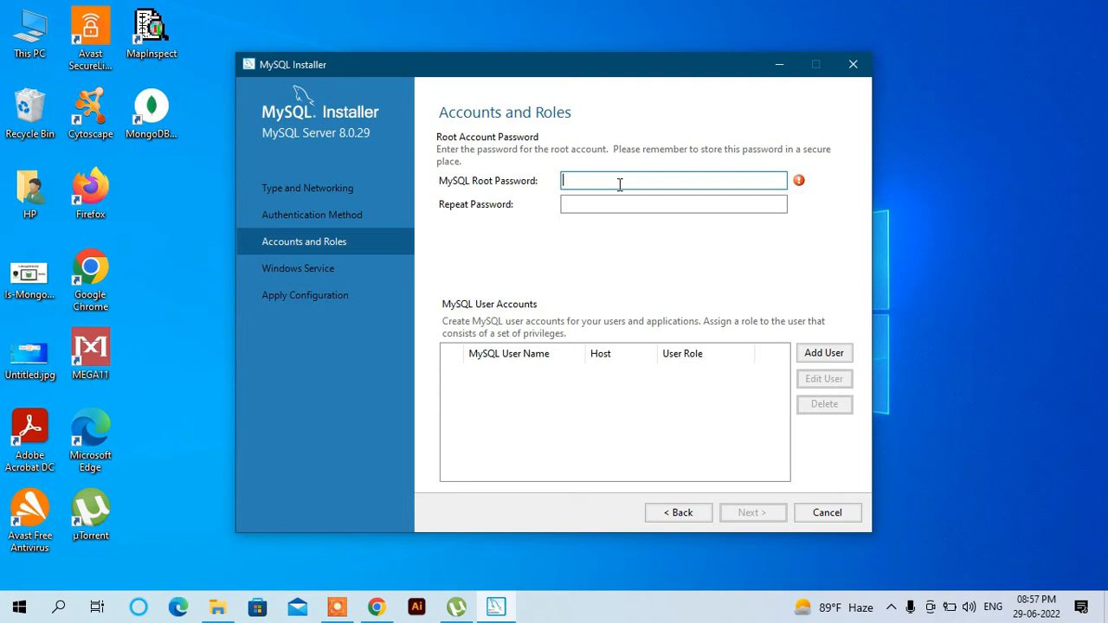
- Enter and confirm the root password, then add an Admin user with the DB Admin role
text(root1234)
key(Tab)
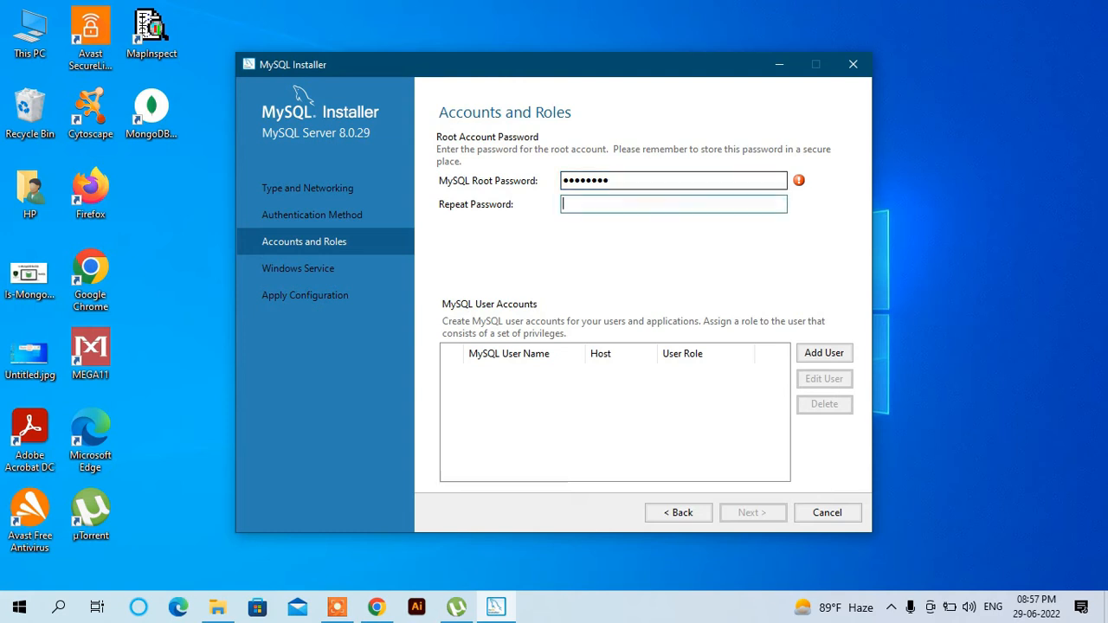
text(root1234)
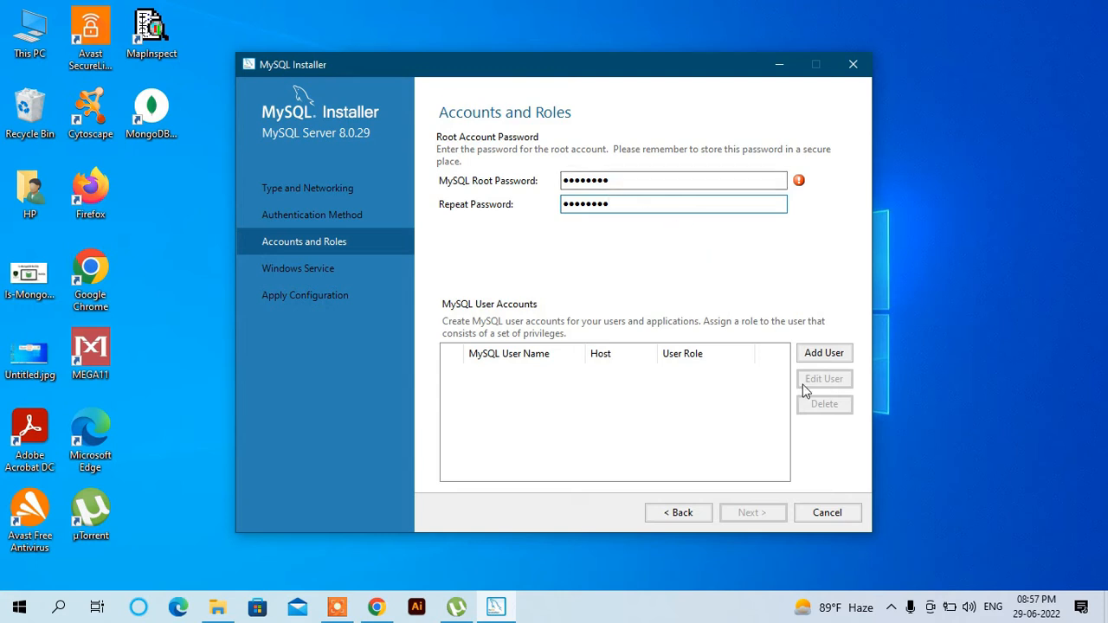
click(827, 354)
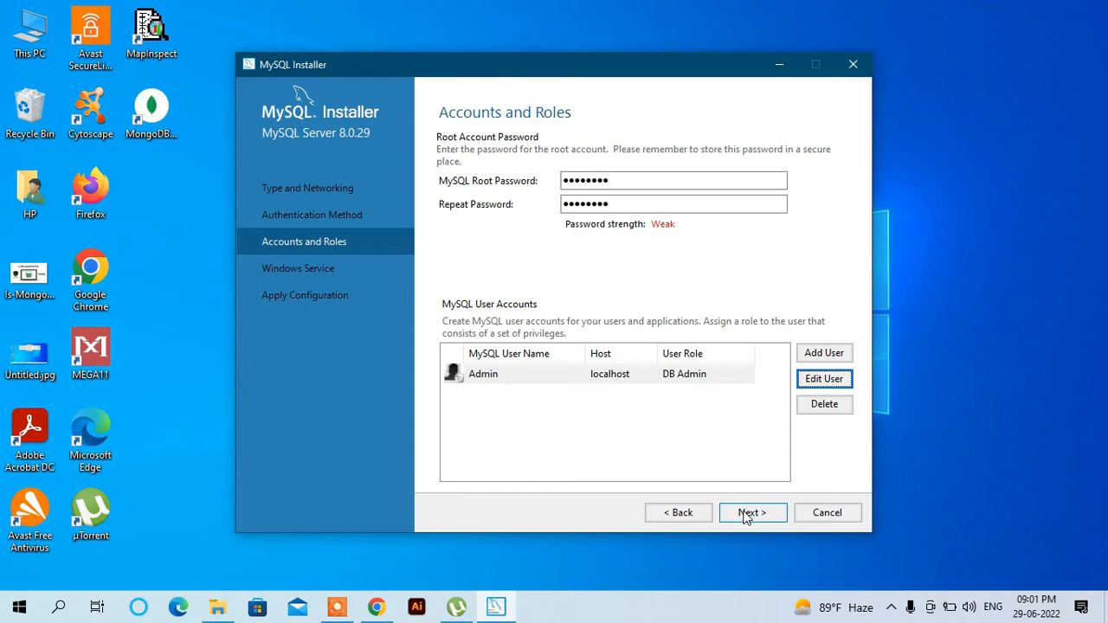
- Allow the Admin user to connect from All Hosts (%) and confirm the account
click(823, 381)
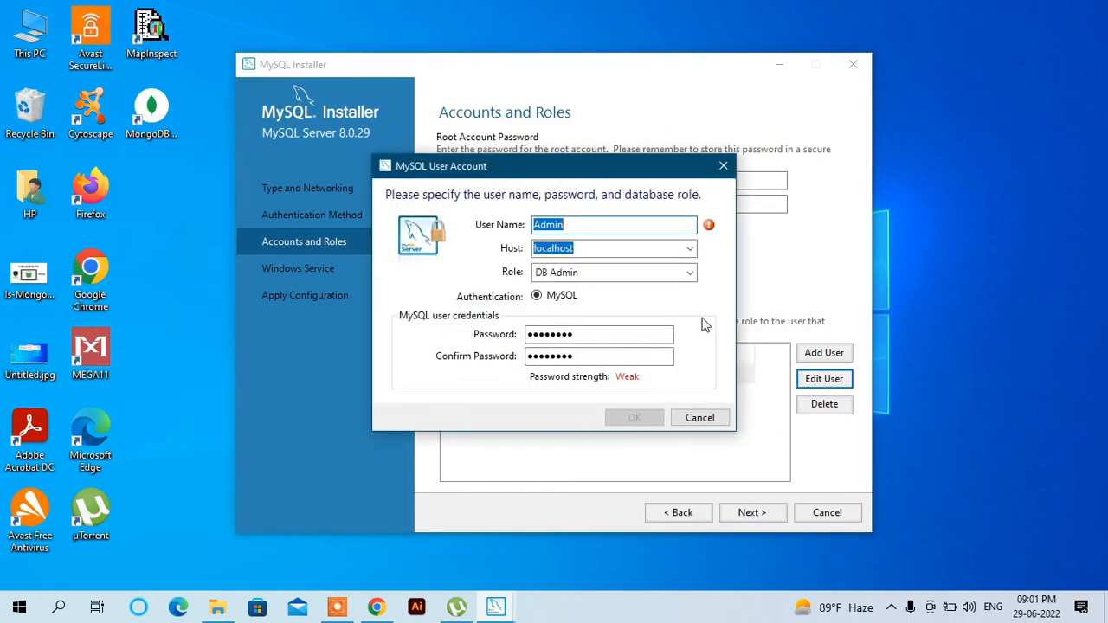
click(691, 249)
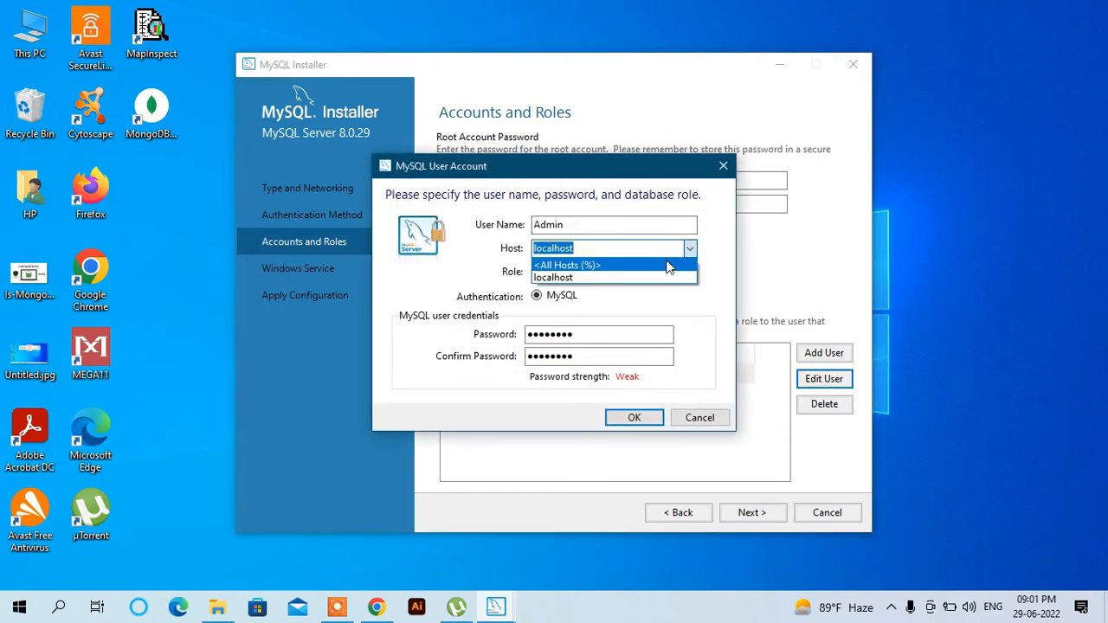
click(664, 264)
click(637, 416)
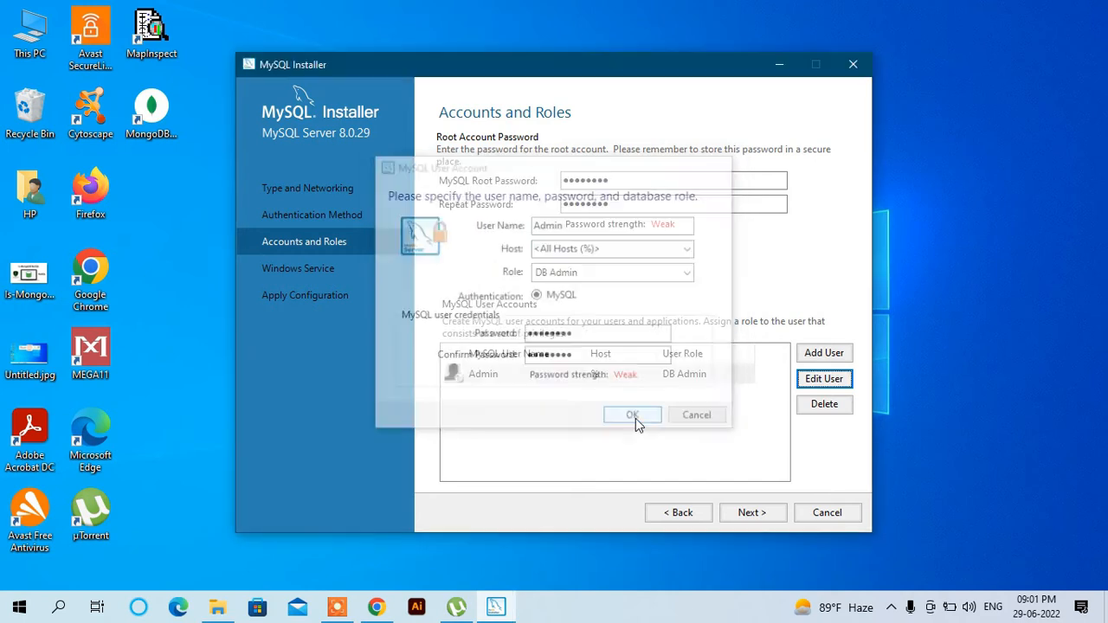
click(752, 512)
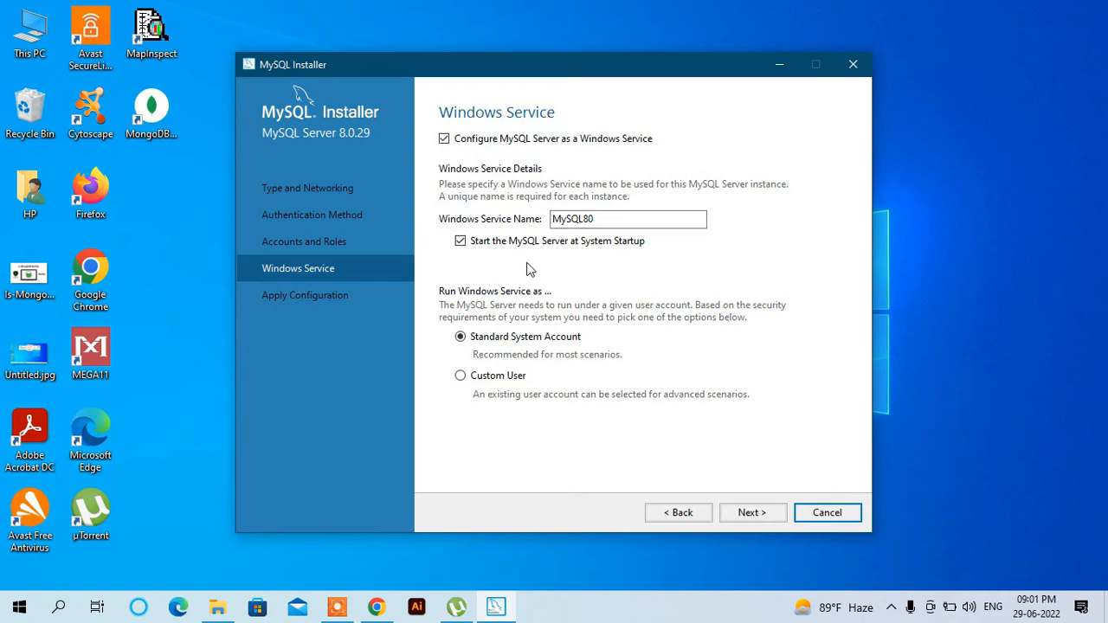
- Keep the MySQL80 Windows service defaults and apply the server configuration
click(750, 513)
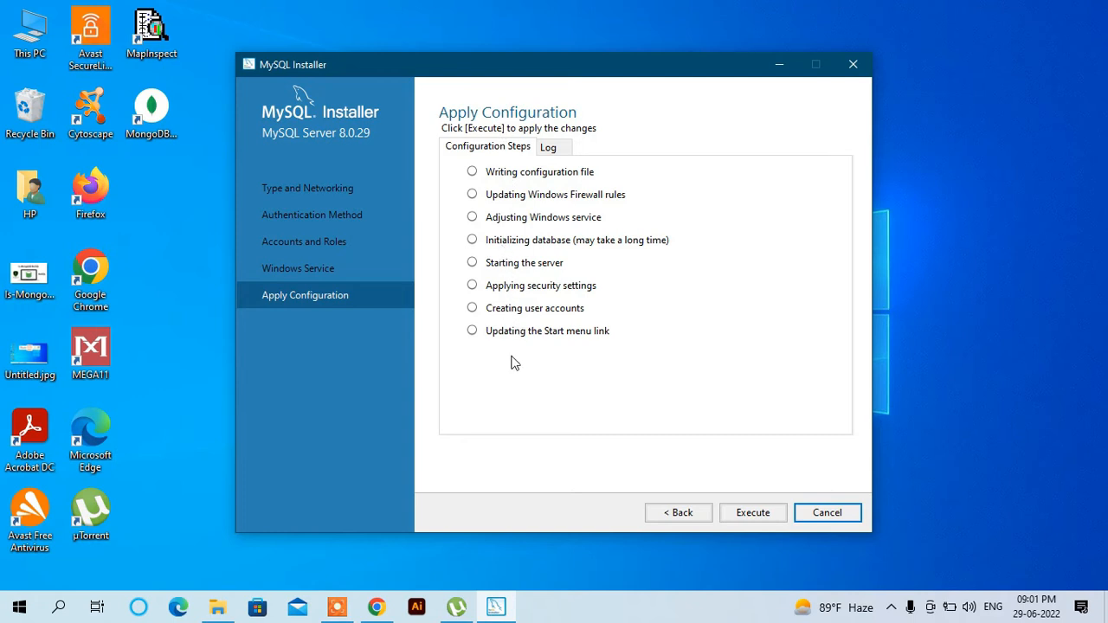
click(753, 513)
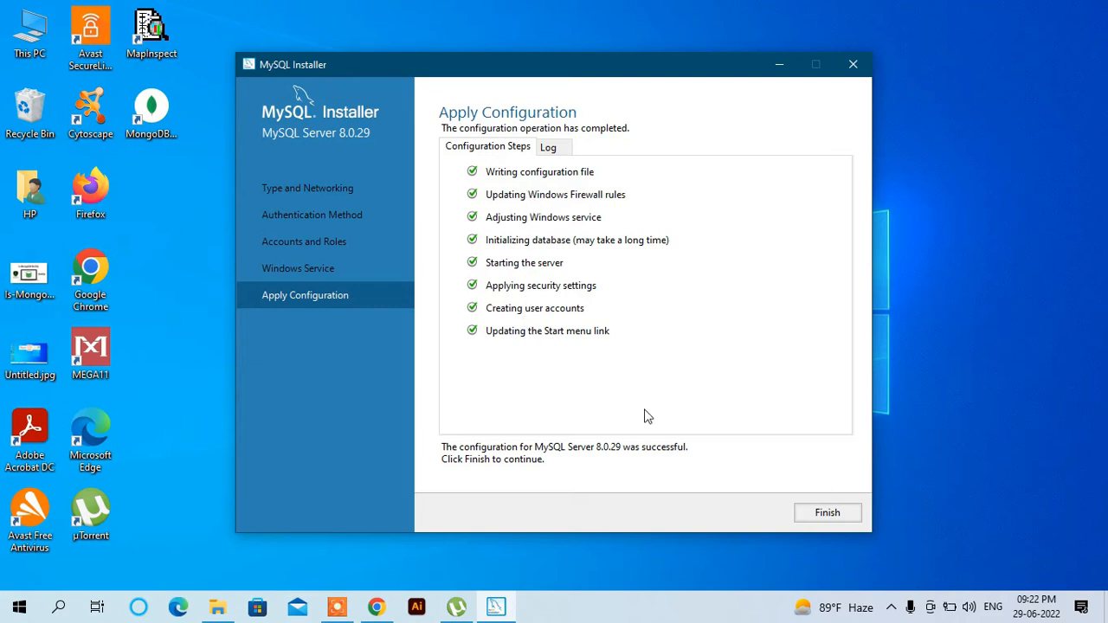
click(825, 514)
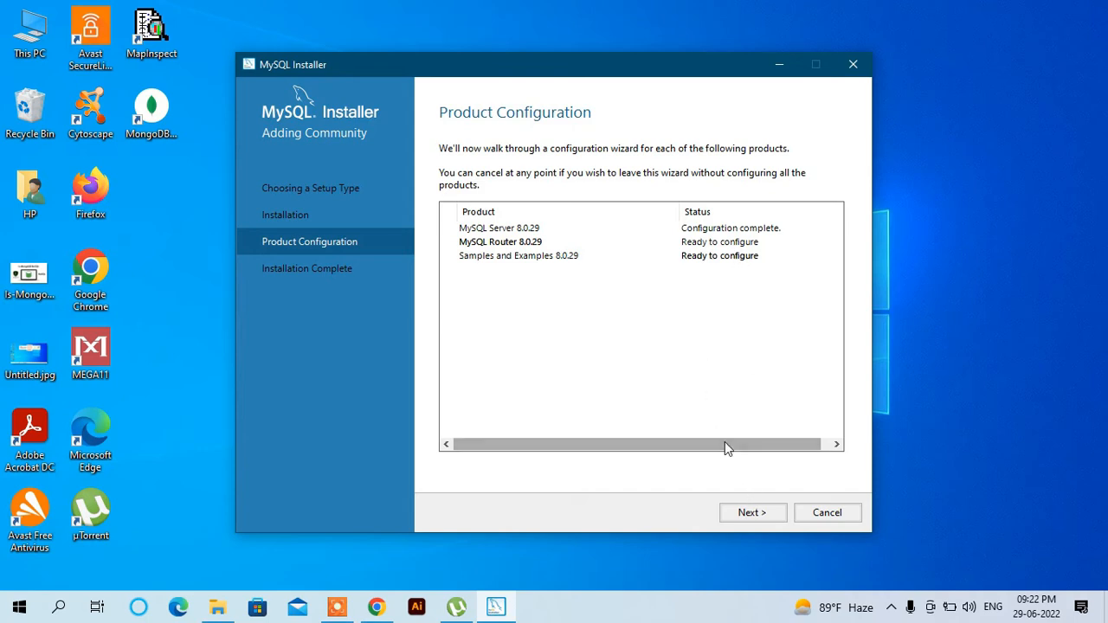
- Finish MySQL Router without bootstrapping and enter the root password for the Samples connection
click(745, 513)
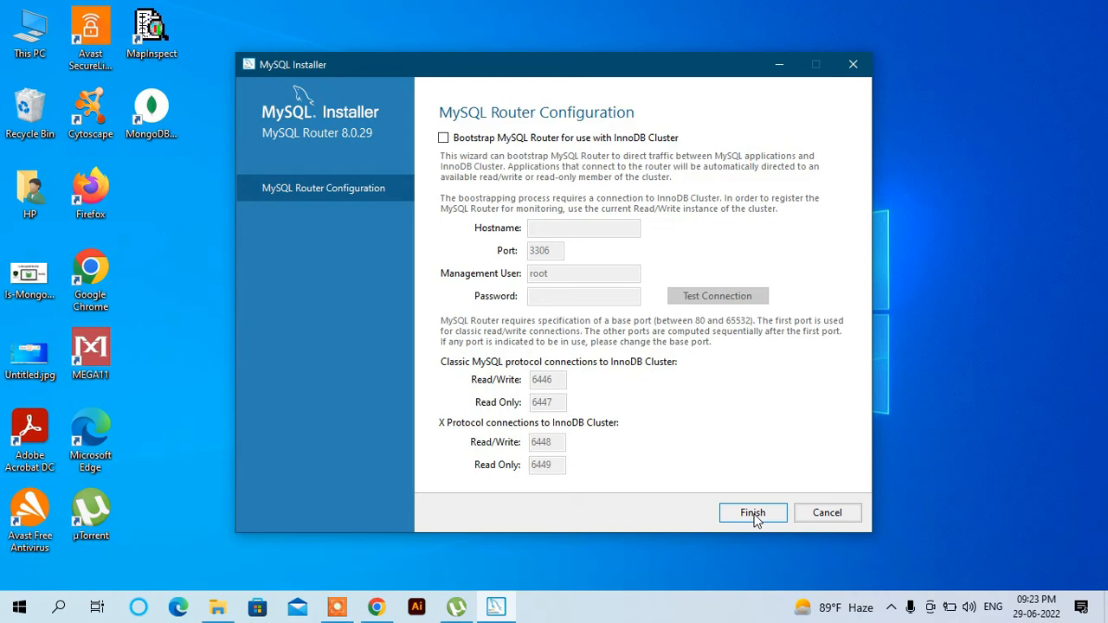
click(753, 513)
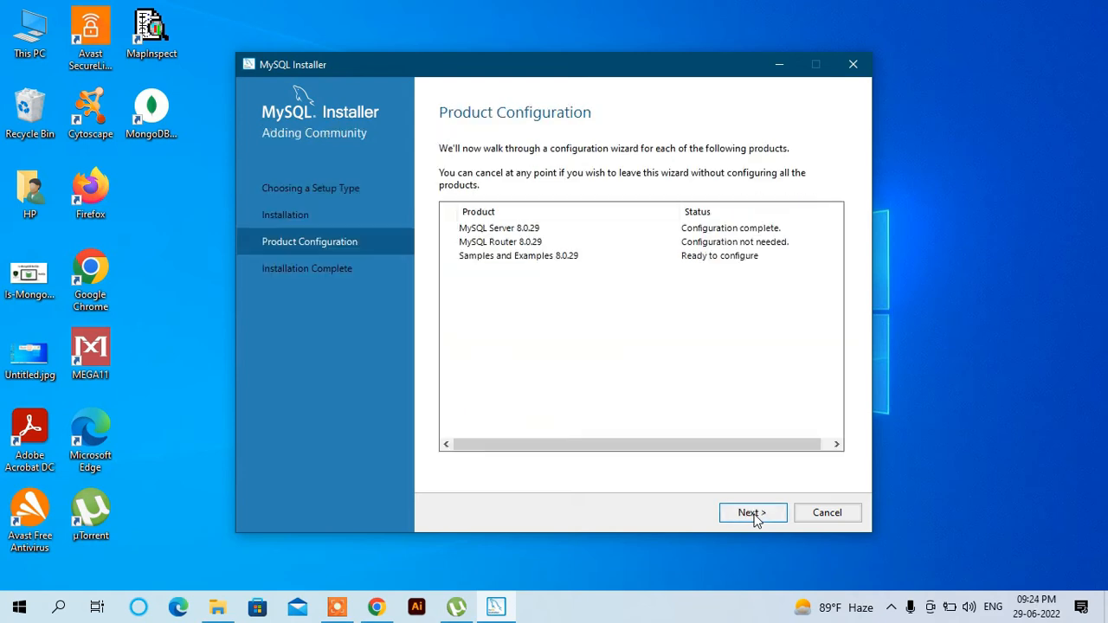
click(752, 513)
click(588, 404)
text(root1234)
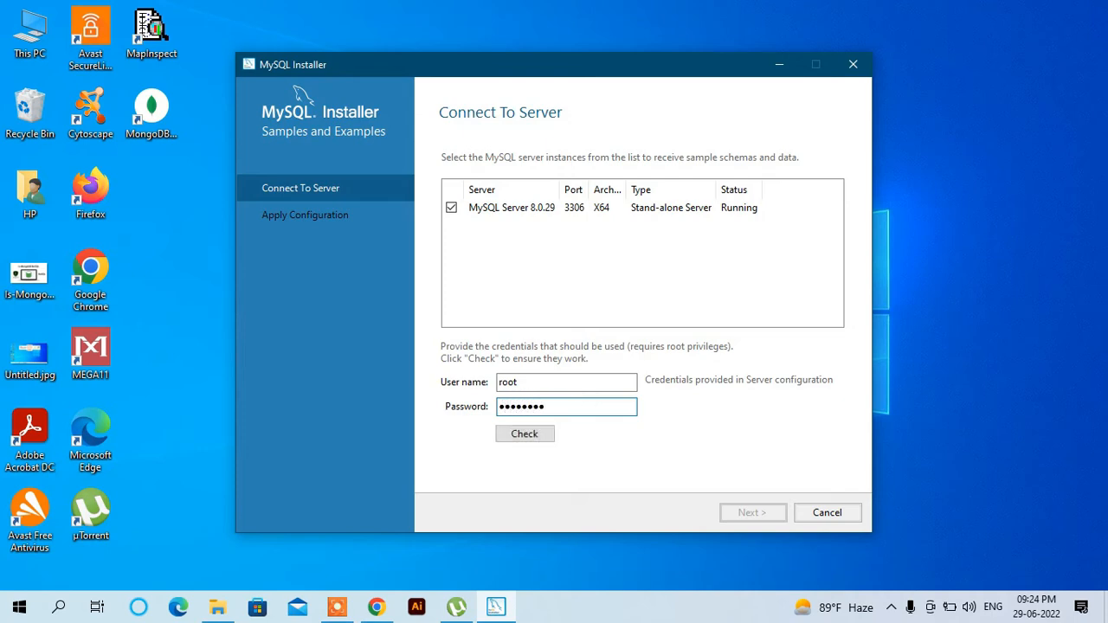
- Test the root connection, then apply the Samples and Examples 8.0.29 configuration
click(544, 433)
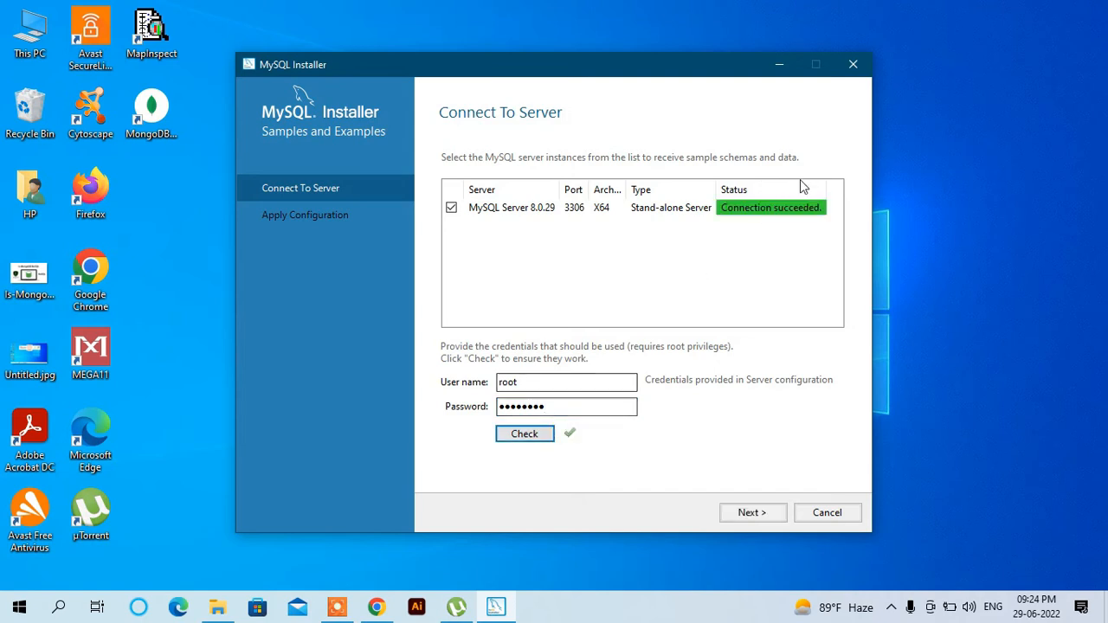
click(745, 513)
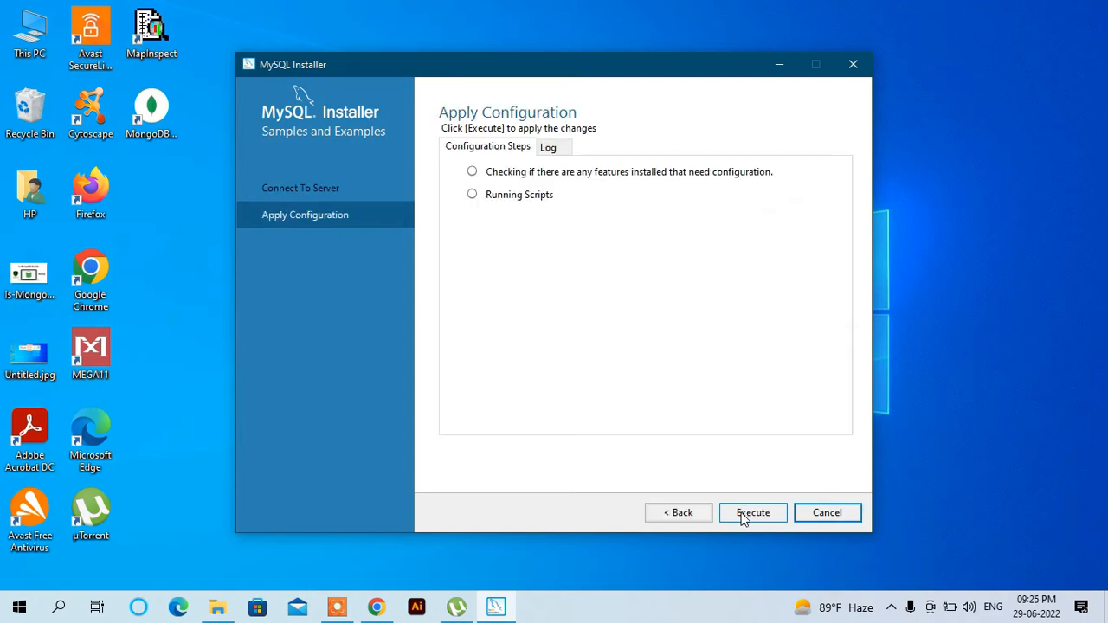
click(750, 517)
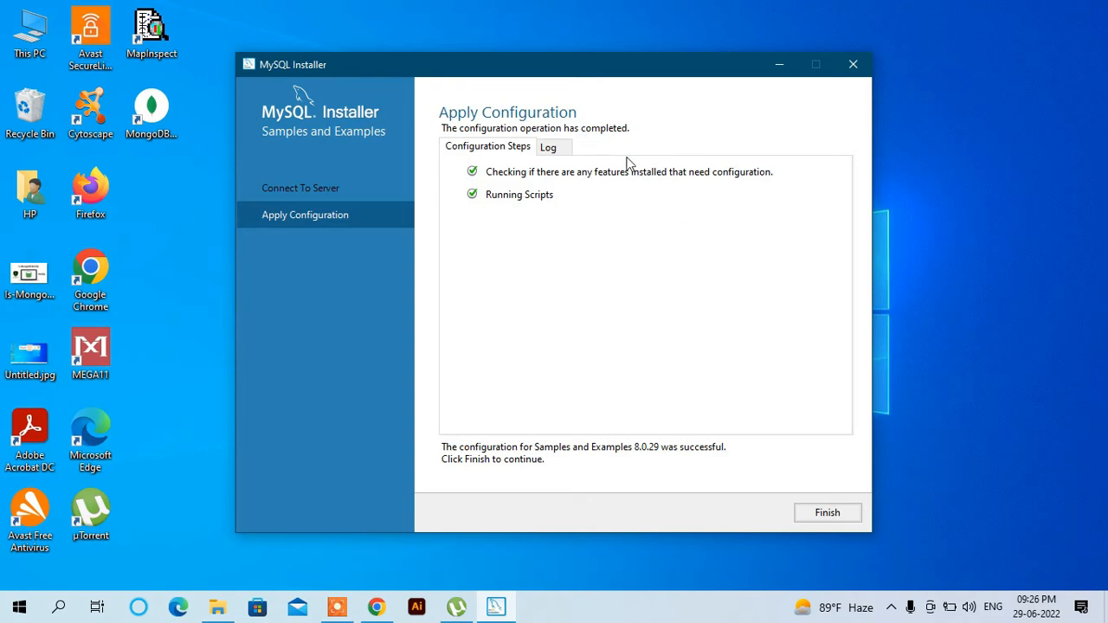
click(851, 514)
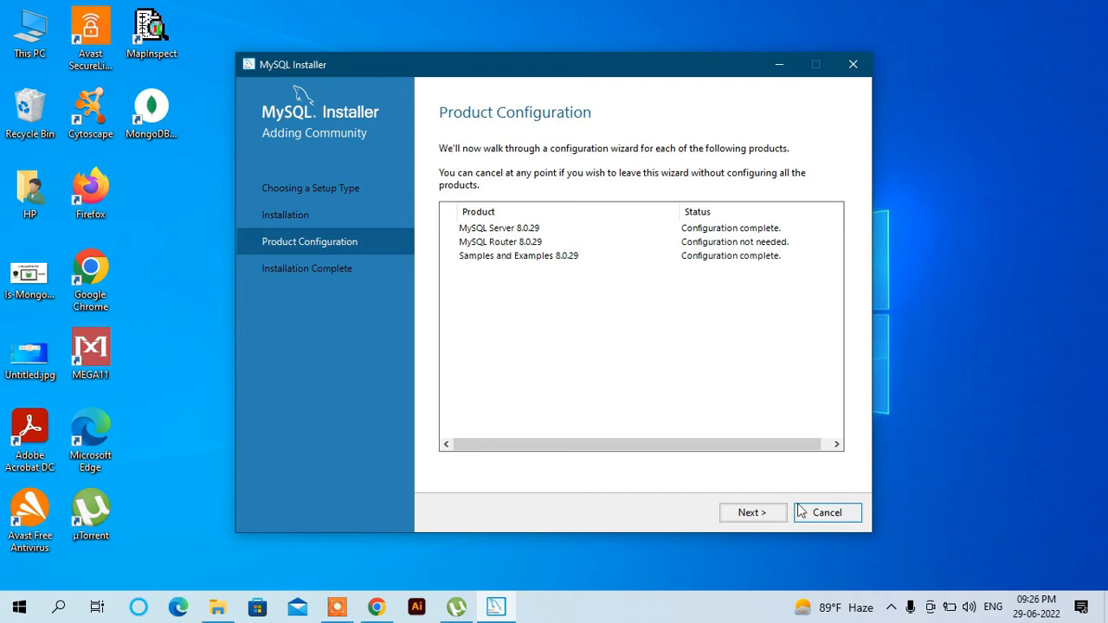
- Finish the installer at Installation Complete so MySQL Workbench and MySQL Shell launch
click(777, 514)
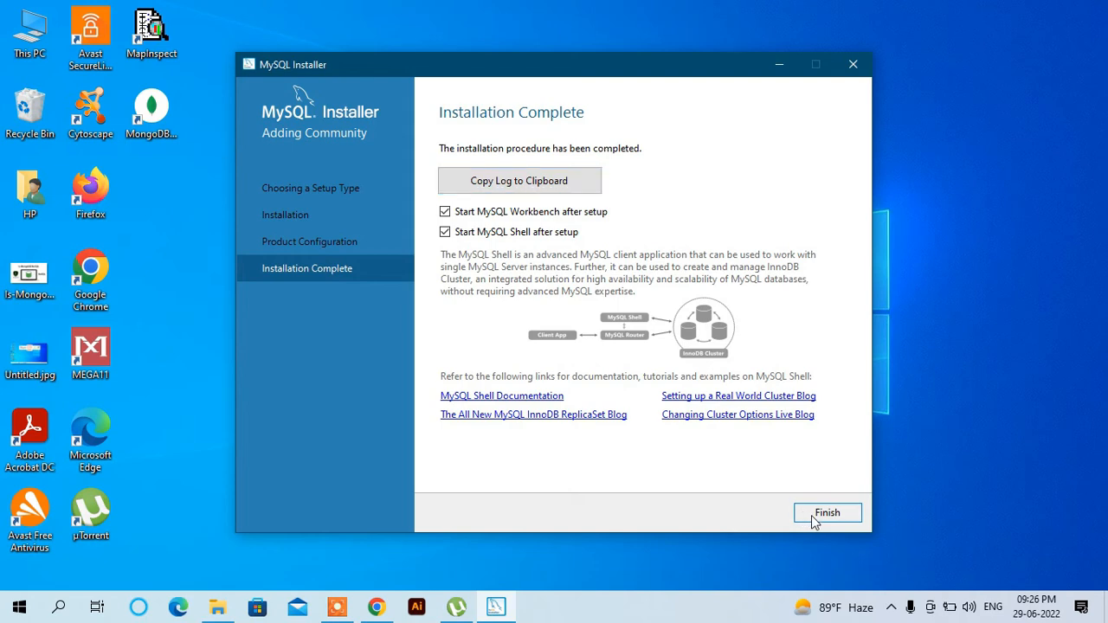
click(811, 515)
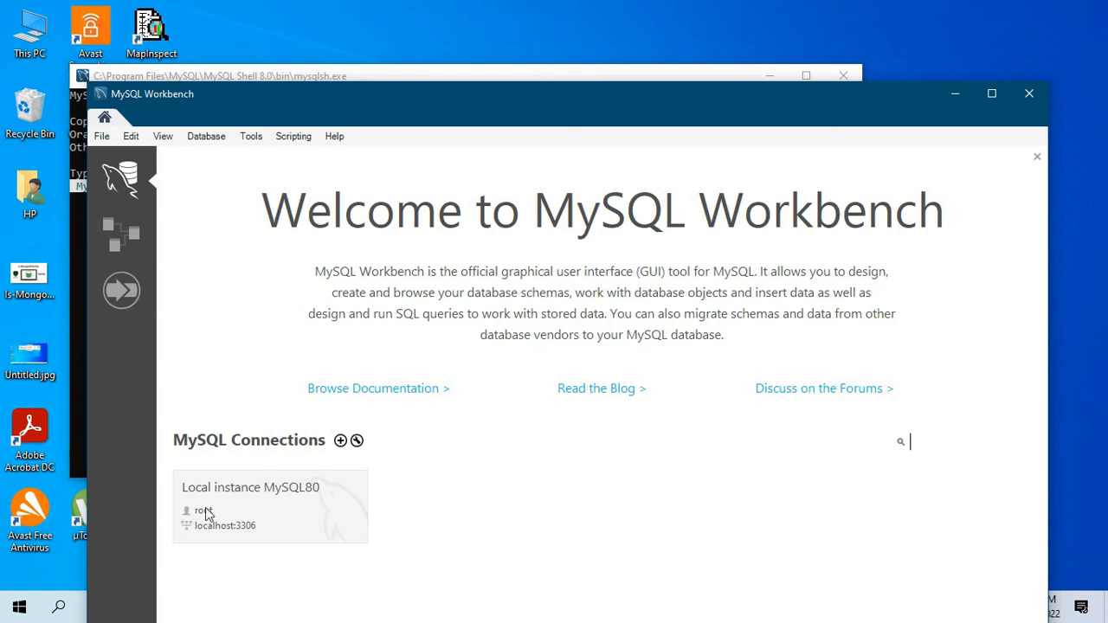
- Launch 'MySQL 8.0 Command Line Client - Unicode' from the Start menu's expanded Recently added list
click(21, 614)
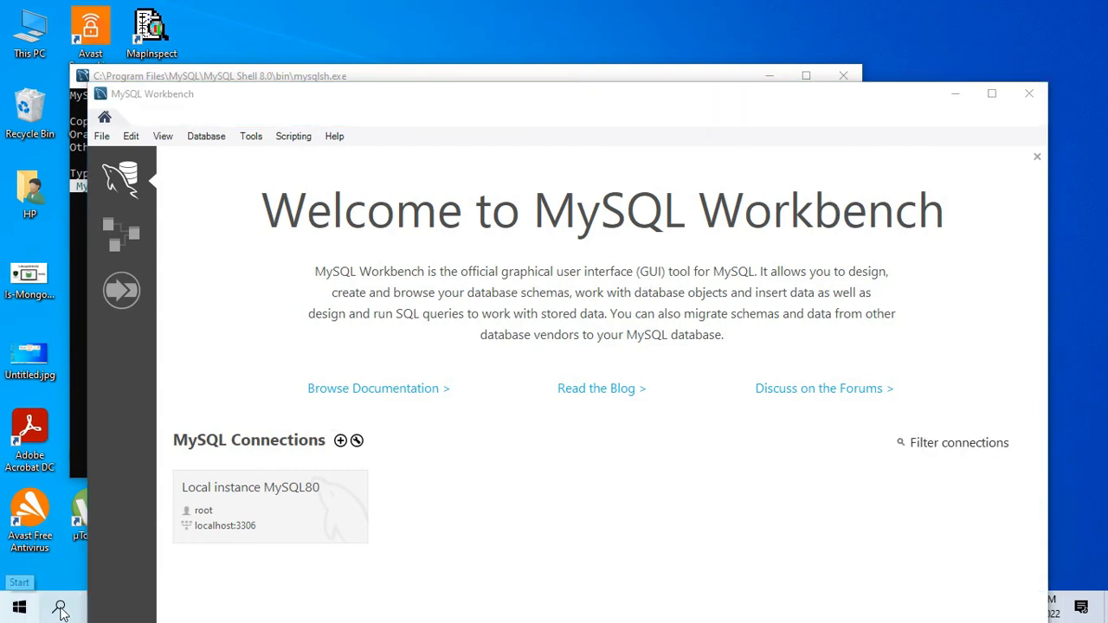
click(19, 608)
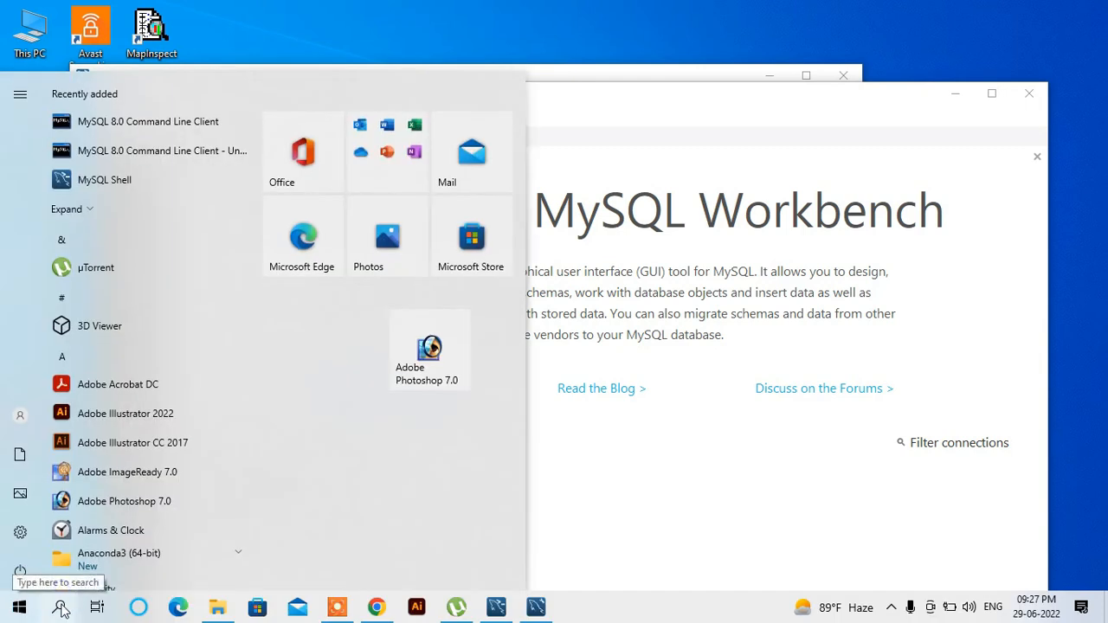
click(95, 213)
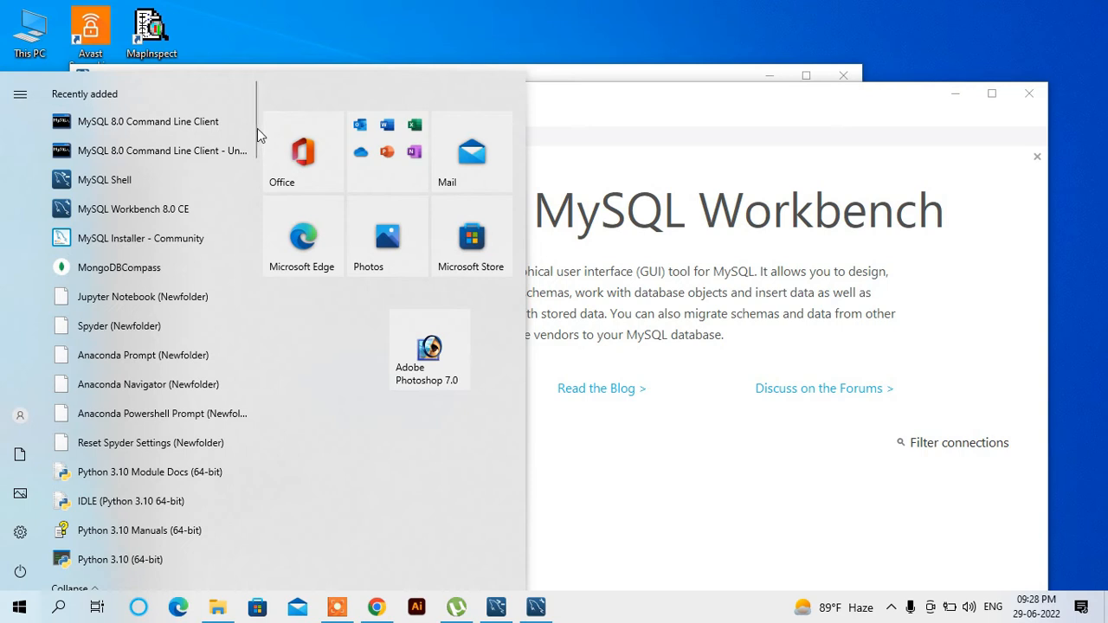
mouse_move(256, 123)
mouse_down()
mouse_move(256, 152)
mouse_move(263, 130)
mouse_up()
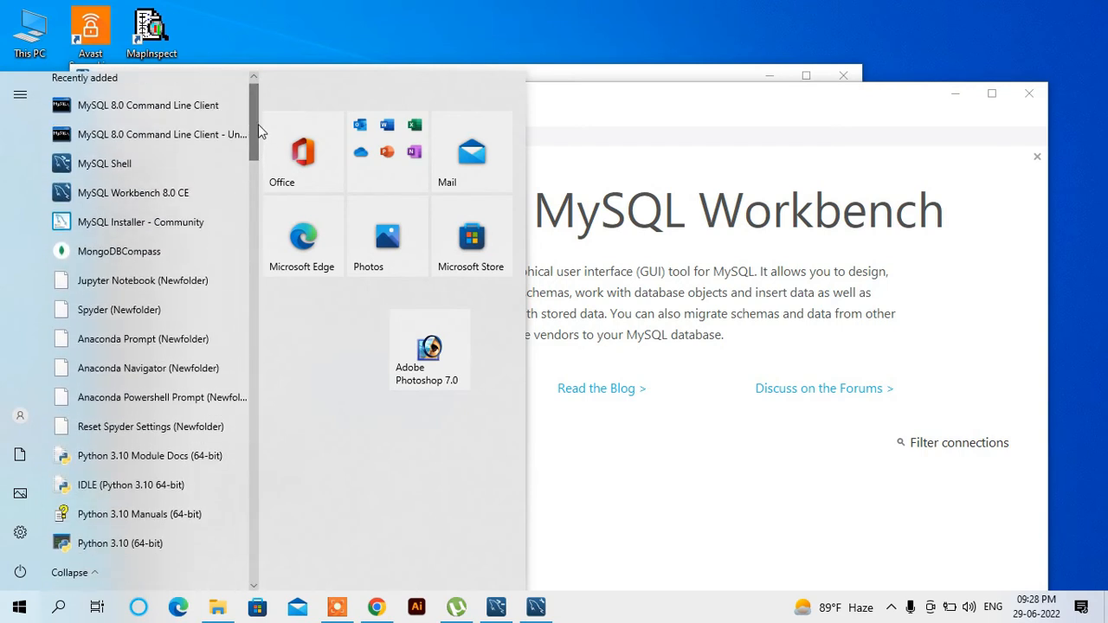
click(180, 139)
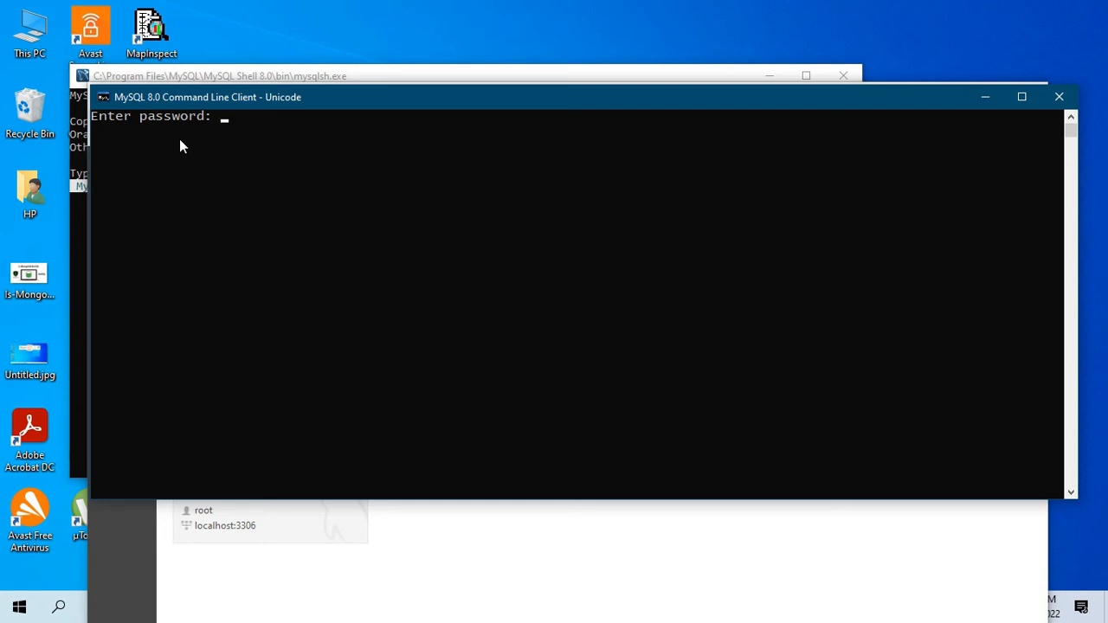
- Log in with the root password and run 'show databases;', correcting the 'datases' typo
text(root1234)
key(Return)
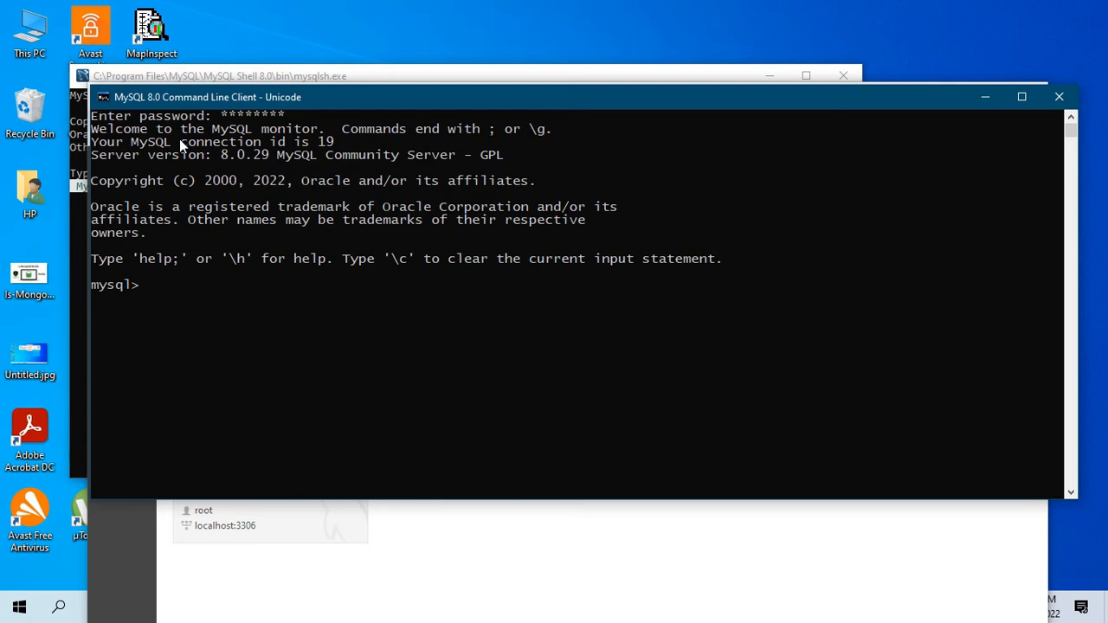
text(show data)
text(ses;)
key(Left)
key(Left)
key(Left)
key(Left)
text(ba)
key(Return)
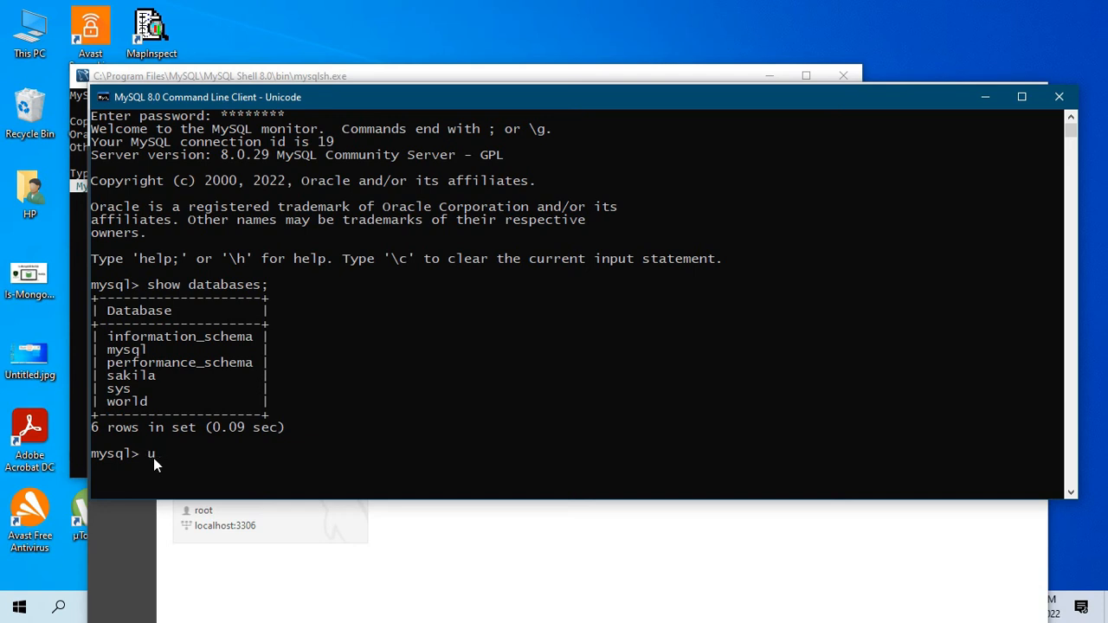
- Switch to the world database, list its tables with 'show tables;', and minimize the console
text(world;)
key(Return)
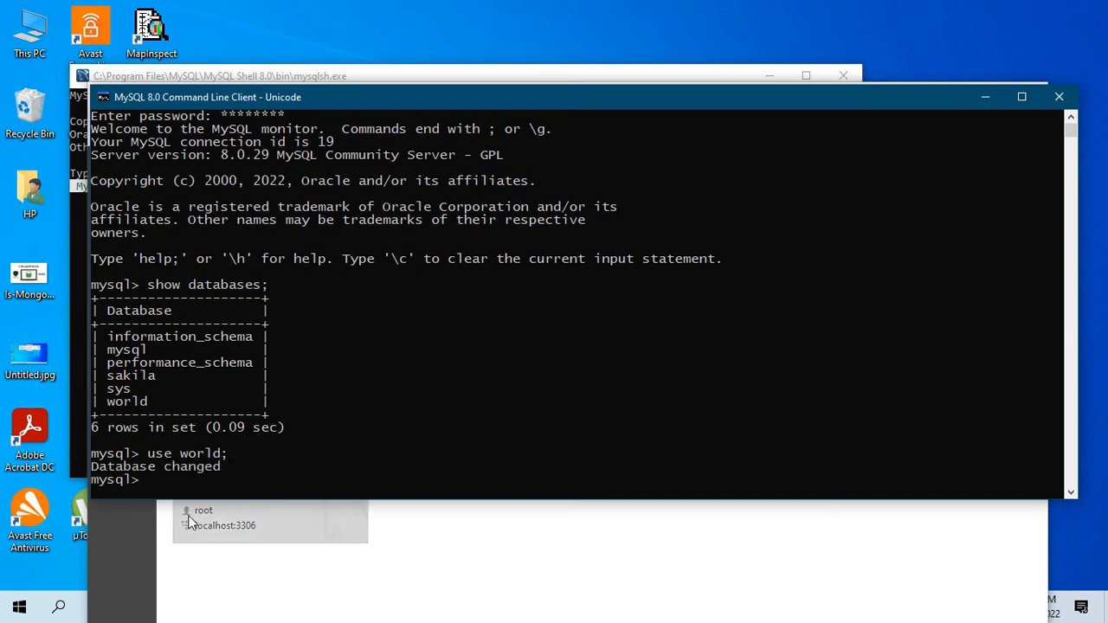
click(185, 482)
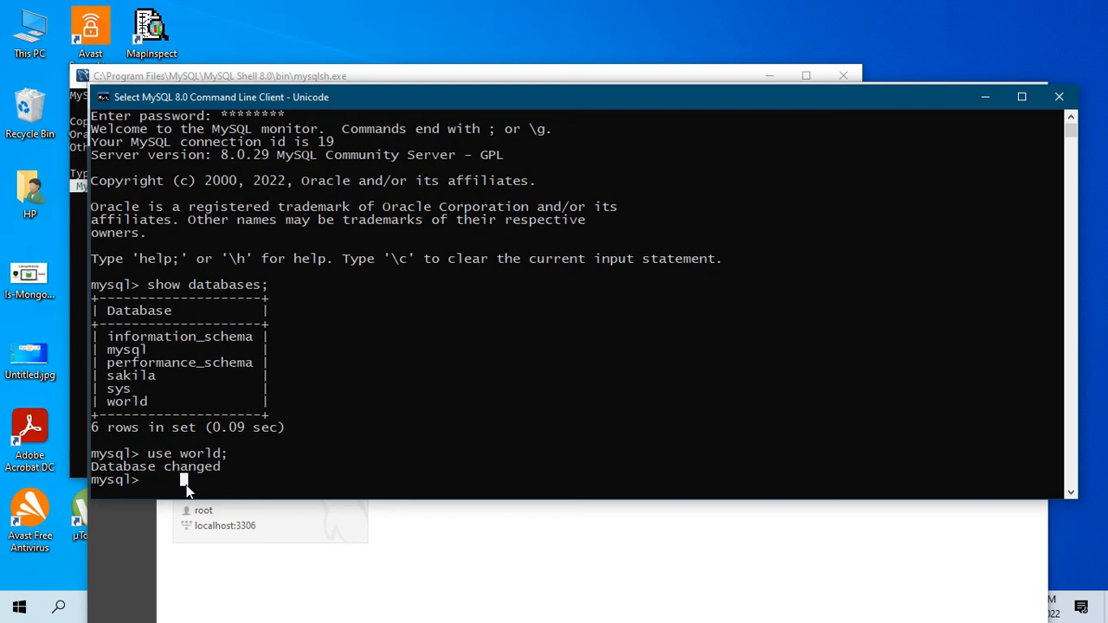
text(sh)
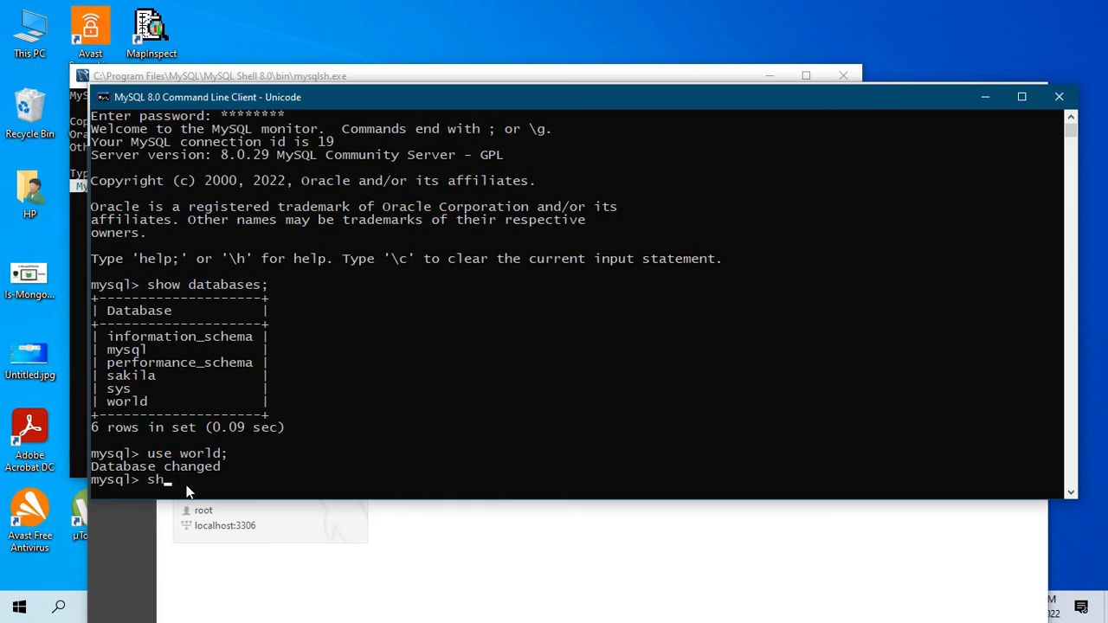
text(ow tables;)
key(Return)
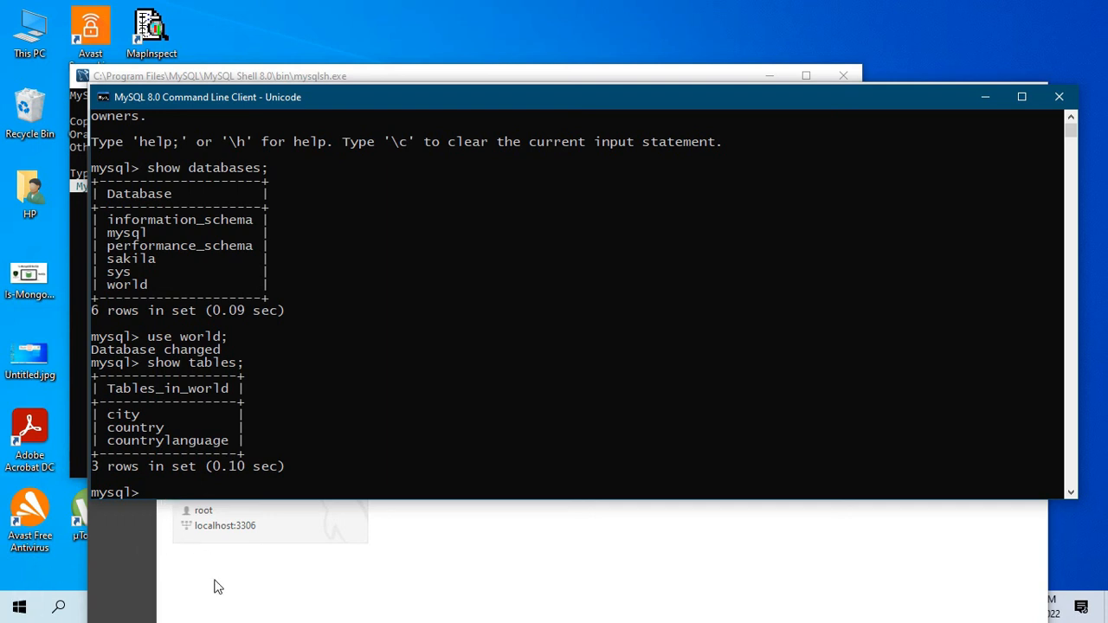
click(978, 97)
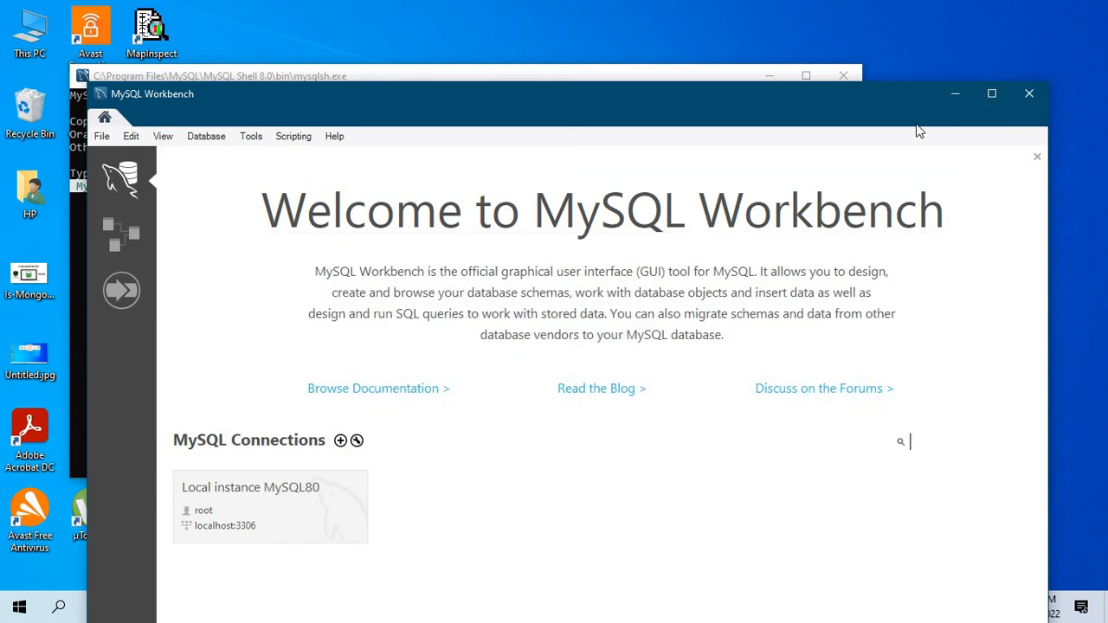
- Maximize Workbench and connect via Database > Connect to Database using stored connection 'Local instance MySQL80'
click(983, 93)
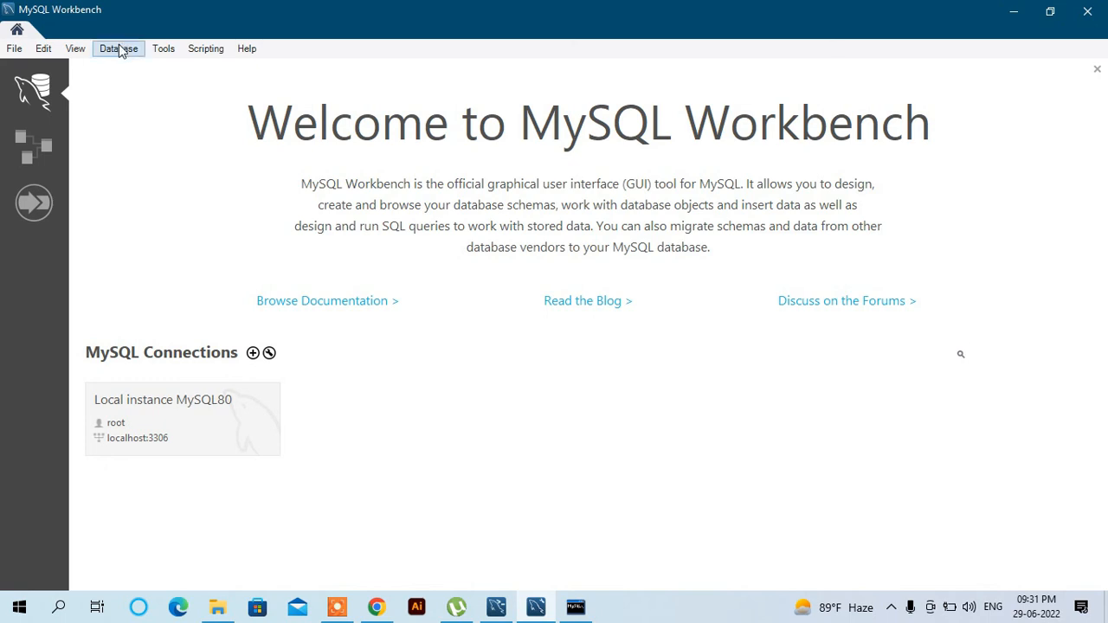
click(119, 50)
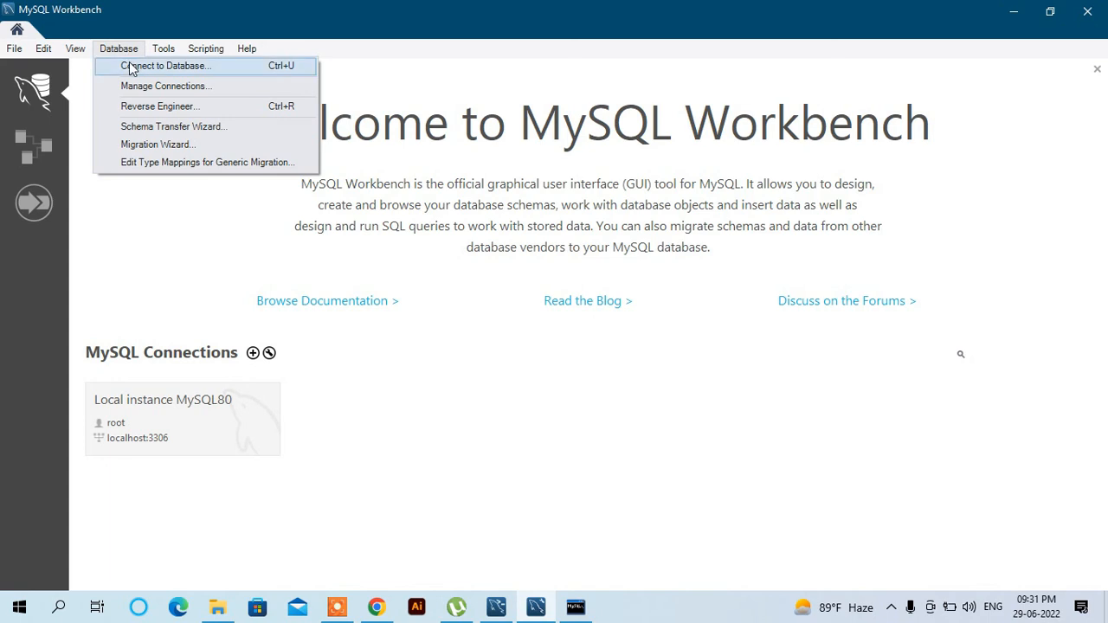
click(131, 67)
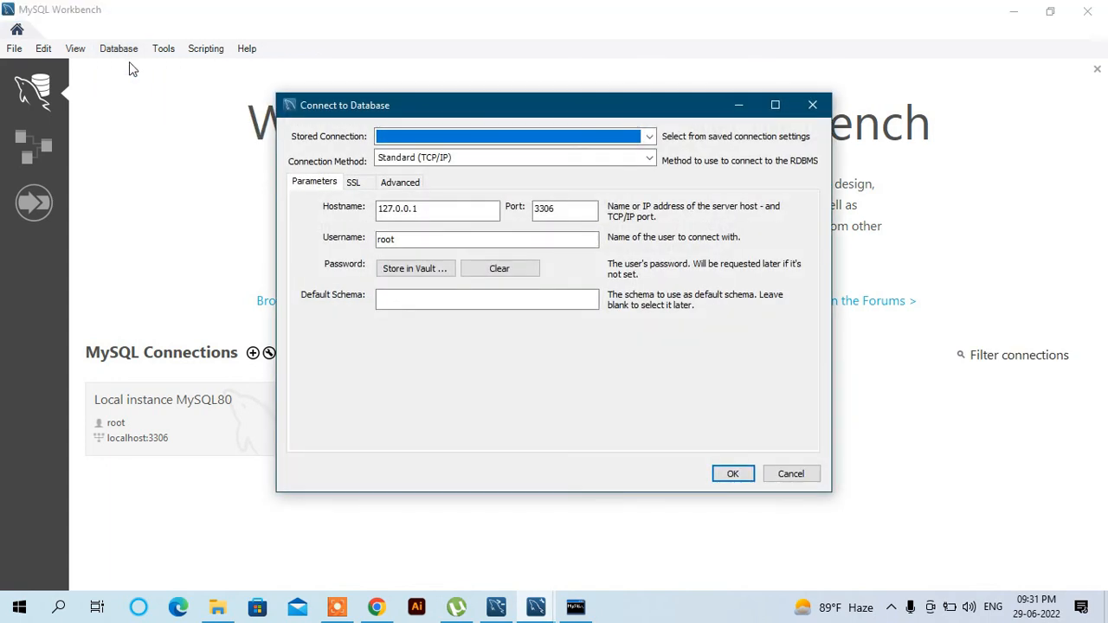
click(475, 139)
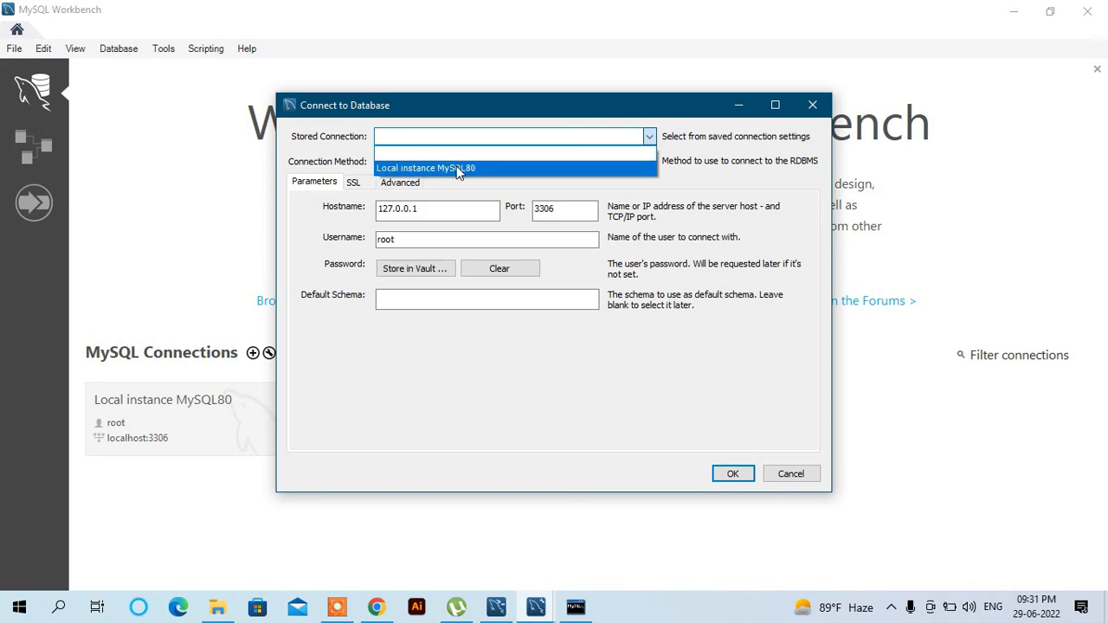
click(459, 169)
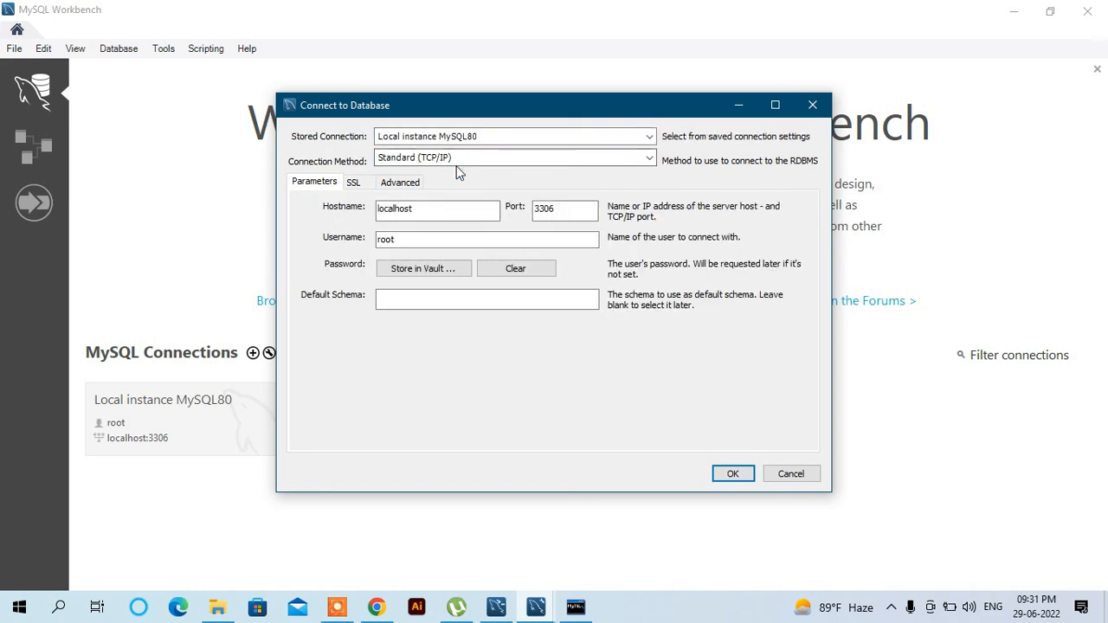
click(734, 474)
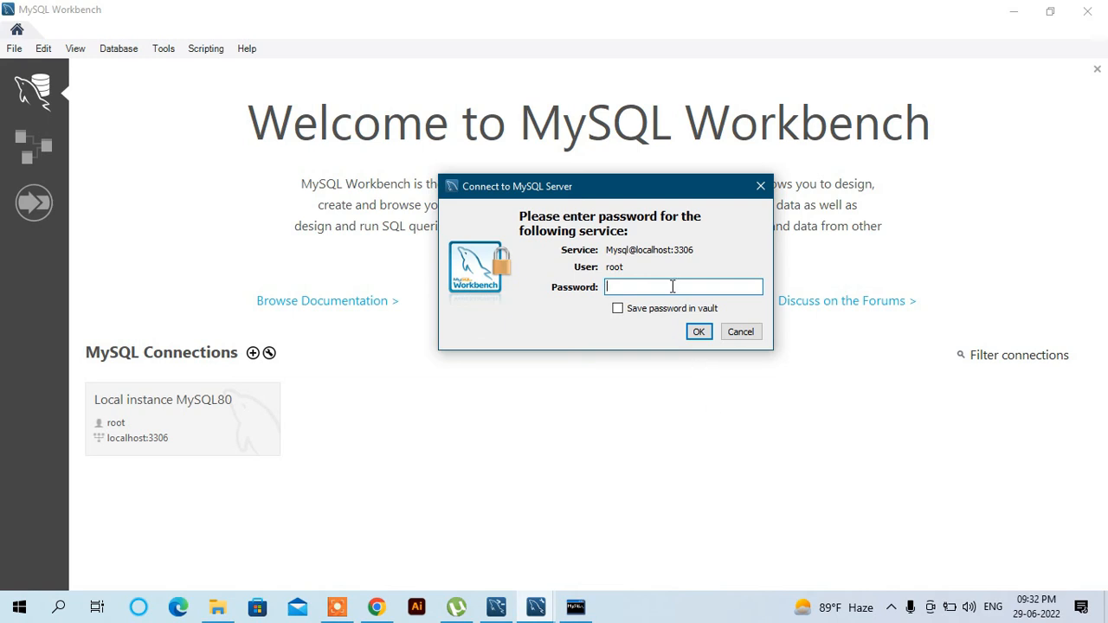
- Enter root's password at the prompt to open the Local instance MySQL80 session
text(root1234)
click(698, 333)
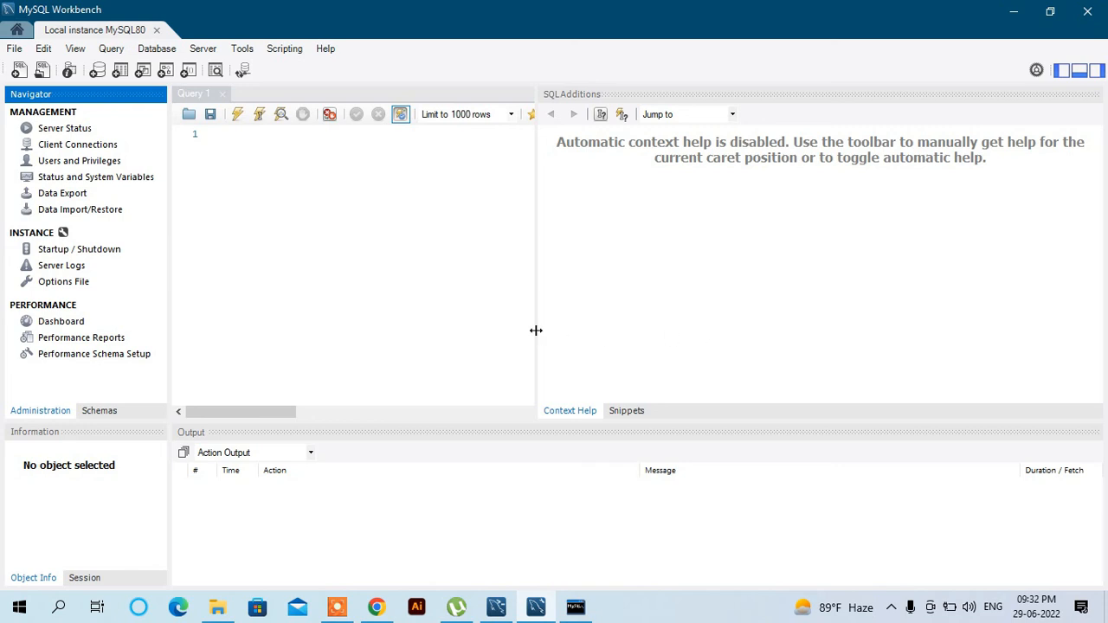
- View Client Connections, the Dashboard, then Server Status showing version 8.0.29 on port 3306
click(81, 145)
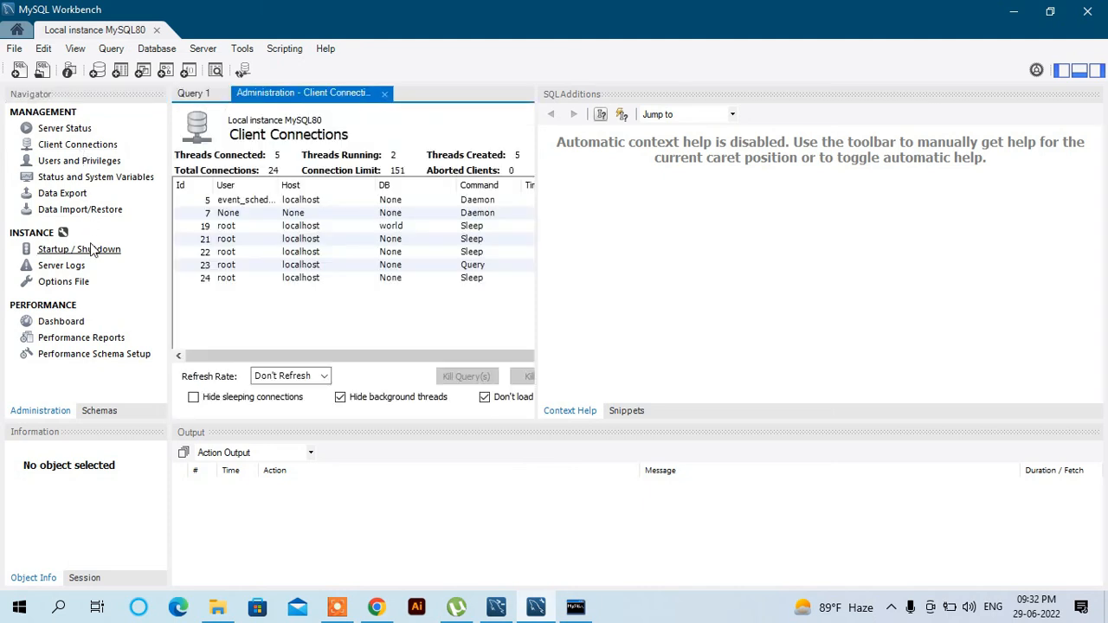
click(70, 324)
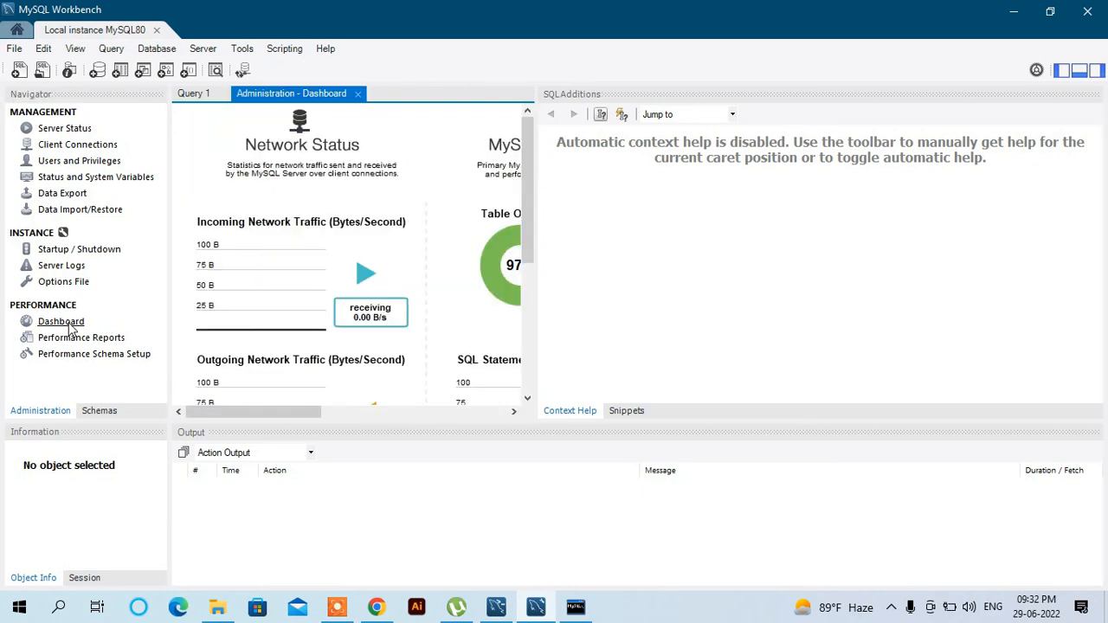
click(78, 135)
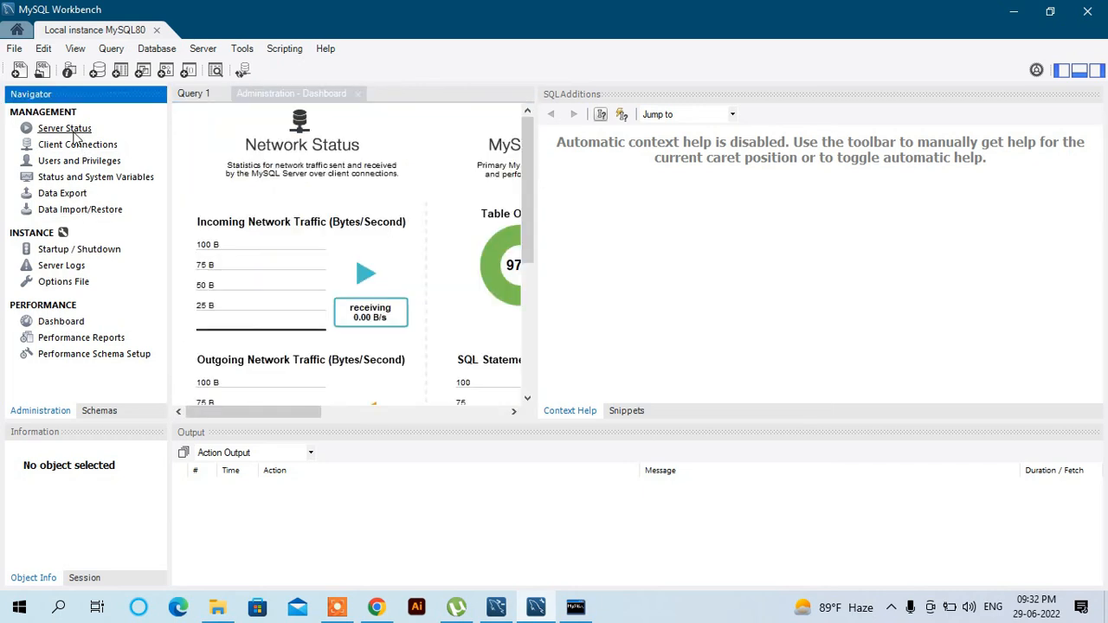